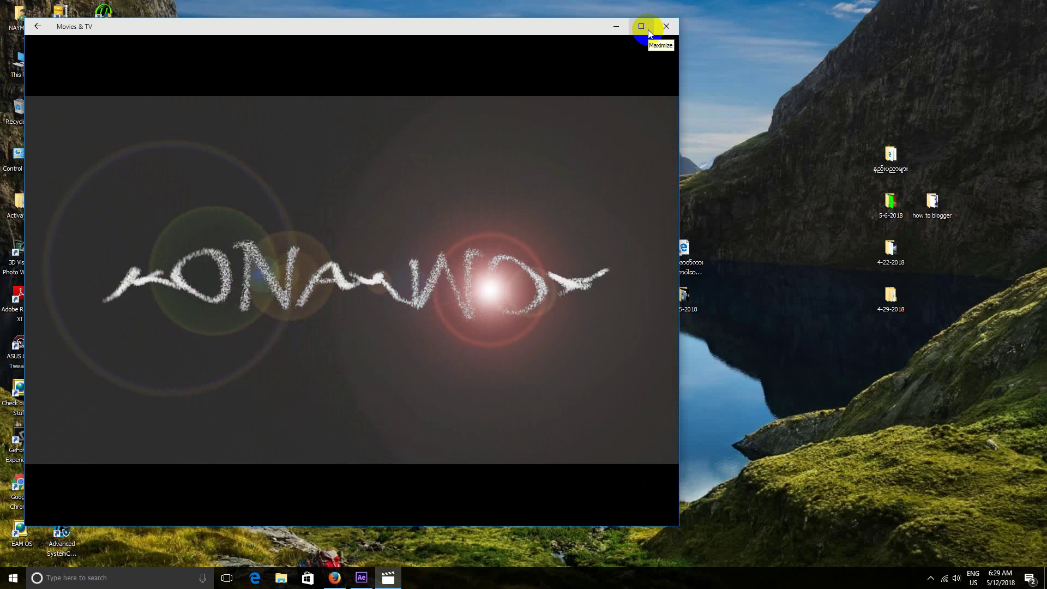
Watch the finished title animation full screen, close the video player, and switch to After Effects
click(647, 30)
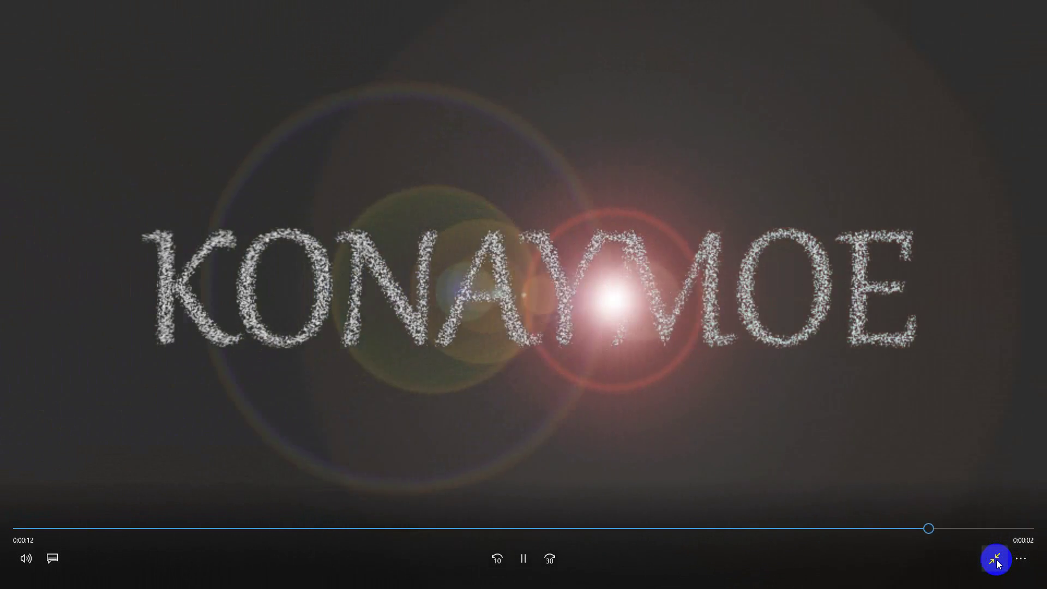
click(996, 559)
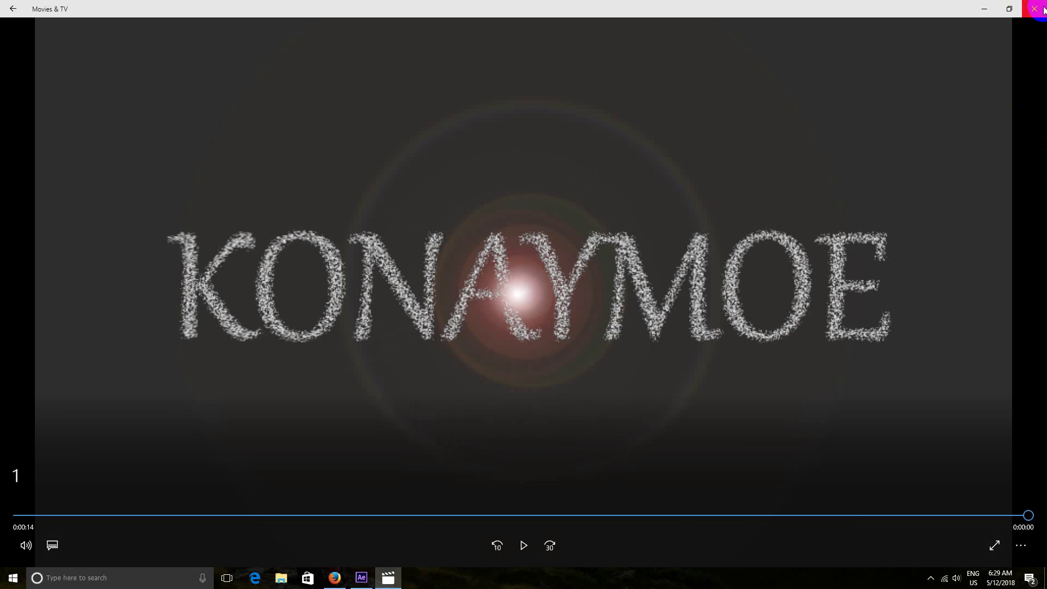
click(1033, 9)
click(375, 575)
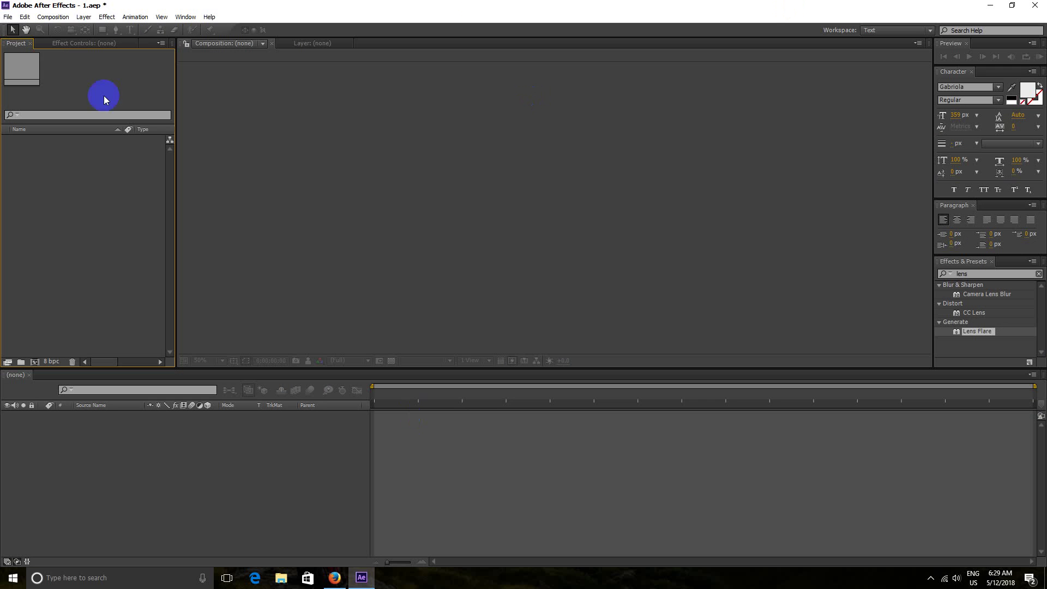
Create a composition with the HDTV 1080 29.97 preset, 1920 x 1080 px, and a 30-second duration
click(44, 17)
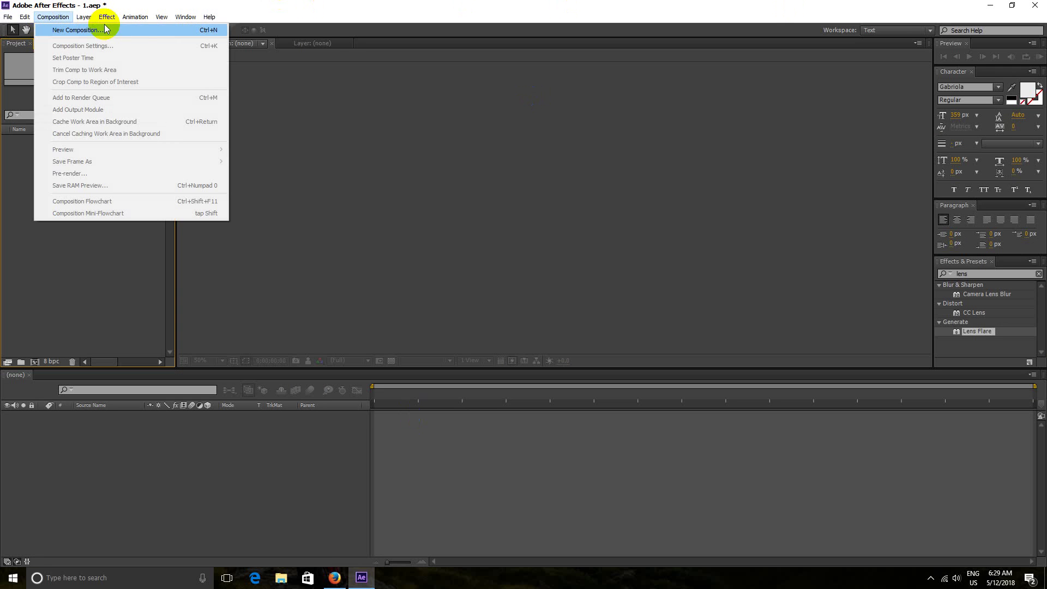
click(152, 28)
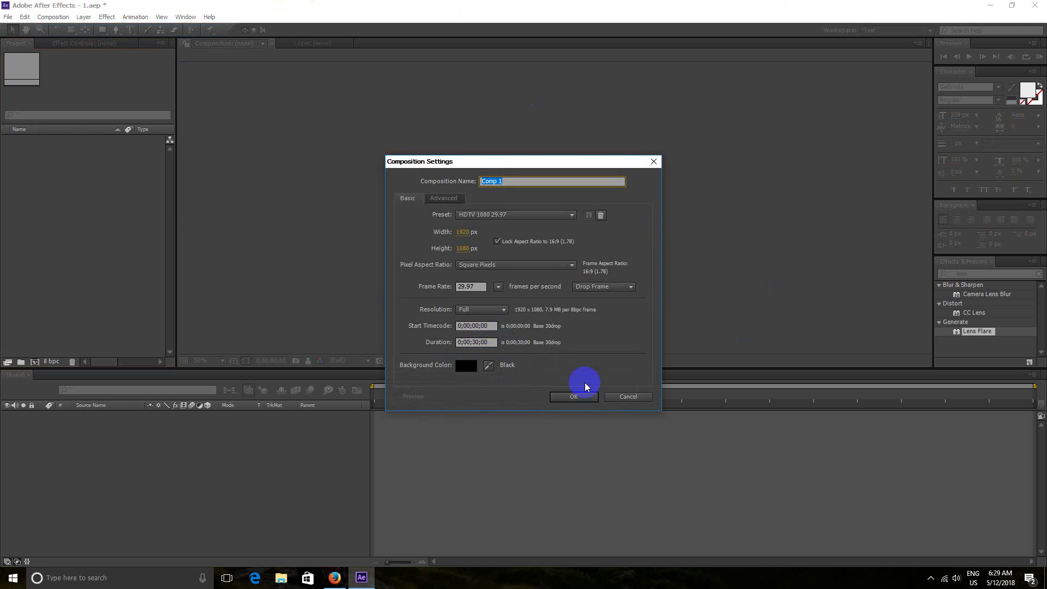
click(567, 397)
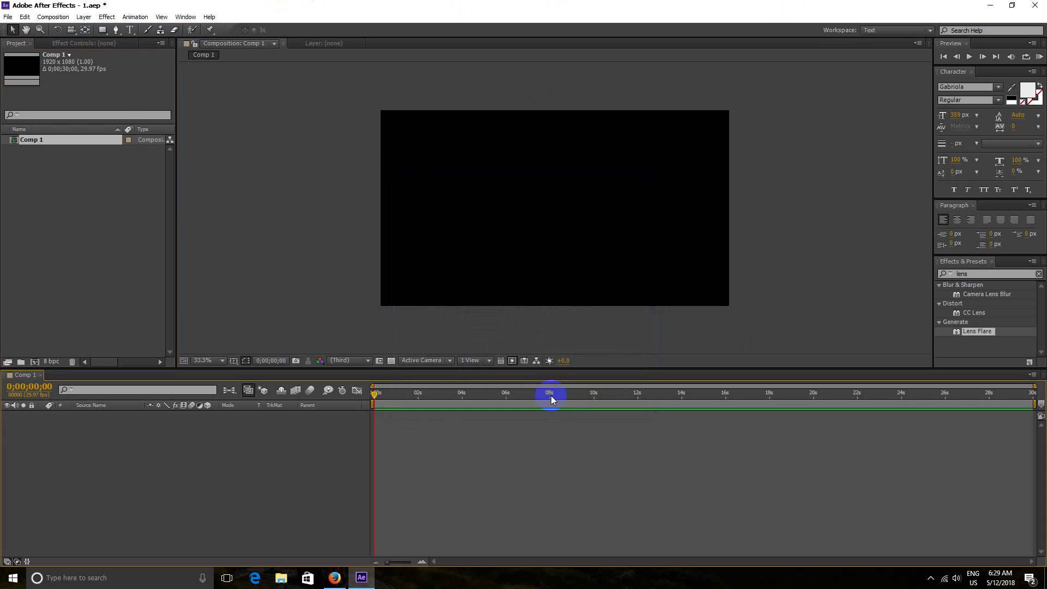
Draw a wide text box across the middle of the composition and enter the creator's name in capitals
click(130, 29)
drag(400, 157, 721, 269)
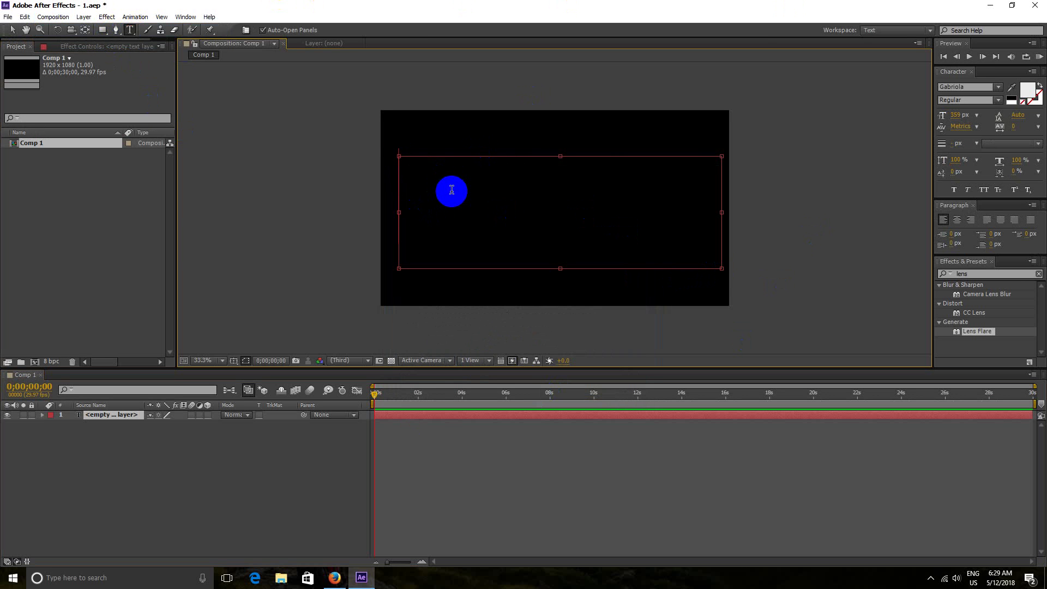
text(kp)
key(BackSpace)
key(BackSpace)
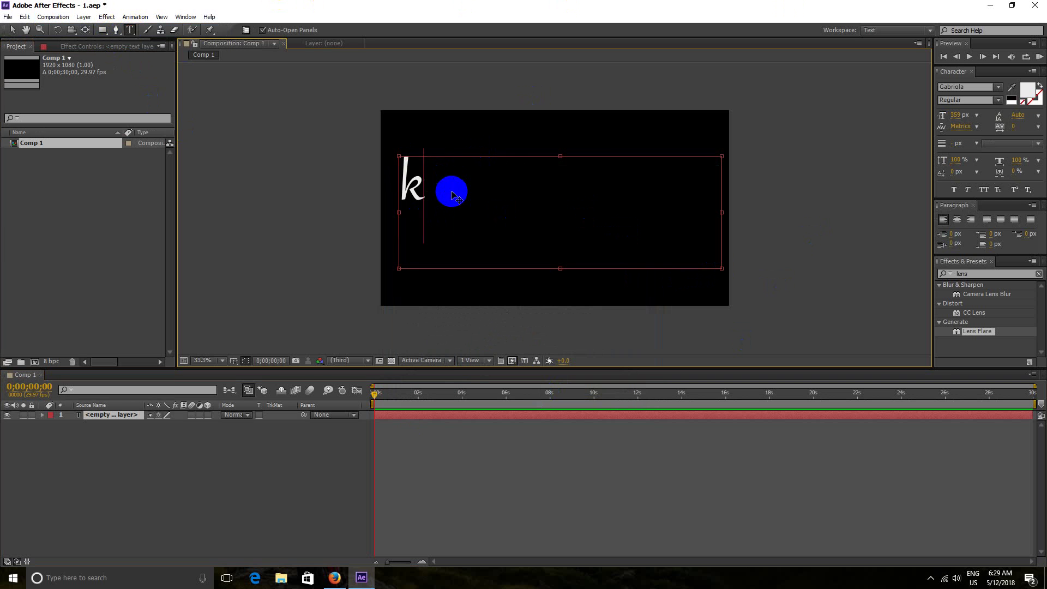
text(KON)
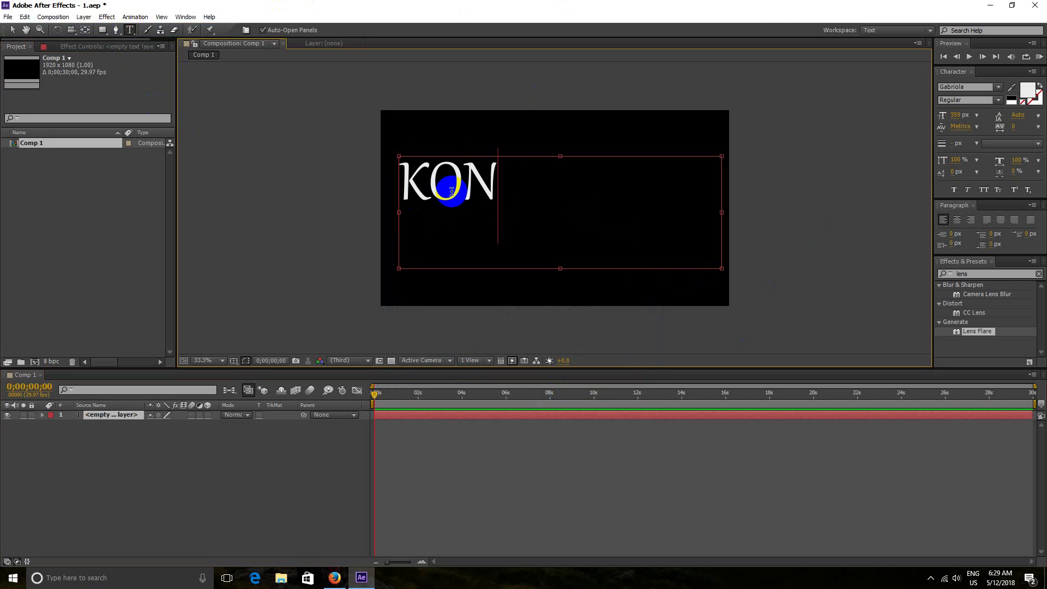
text(AYMOE)
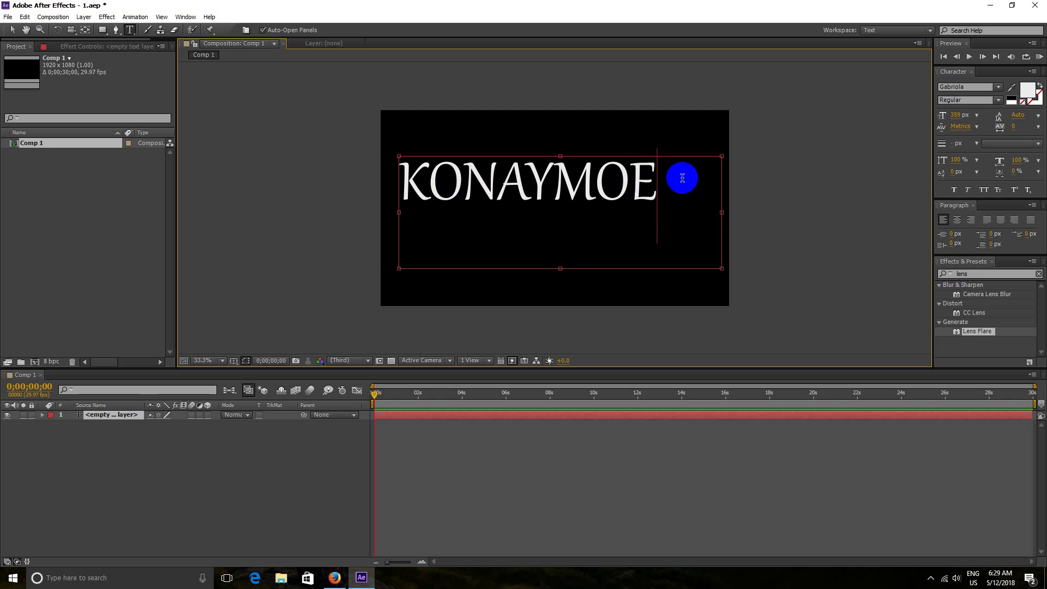
Change the fill color of the entire title text to purple
drag(657, 200, 400, 182)
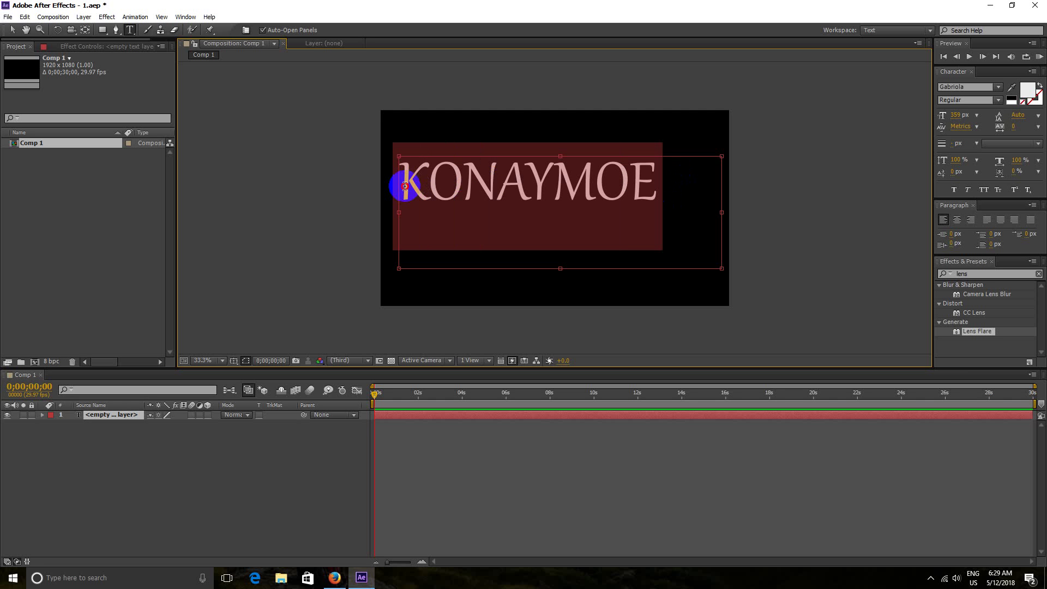
click(1028, 93)
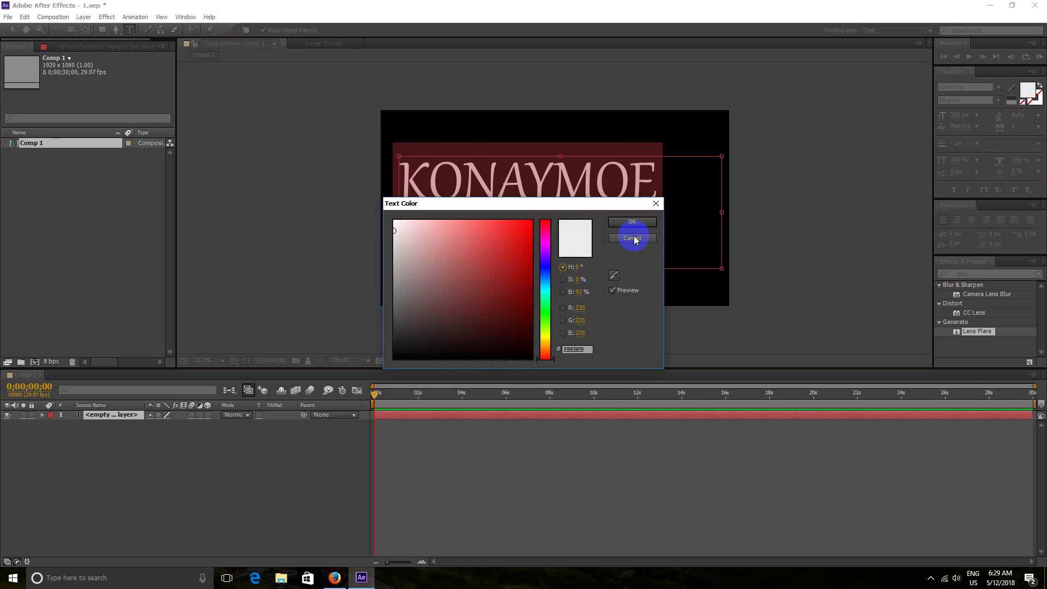
drag(631, 211, 942, 231)
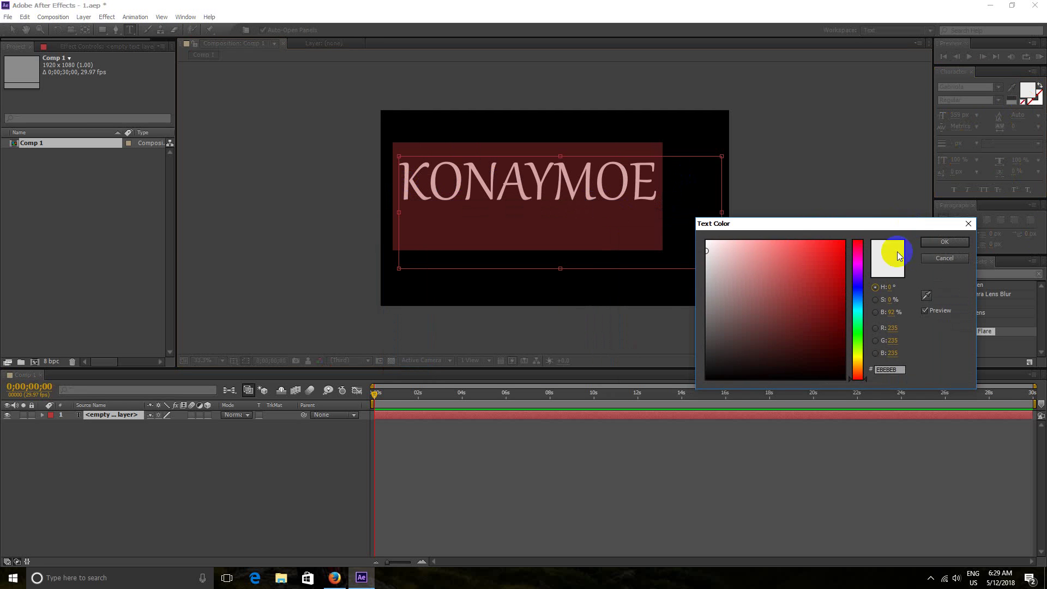
click(855, 270)
click(807, 277)
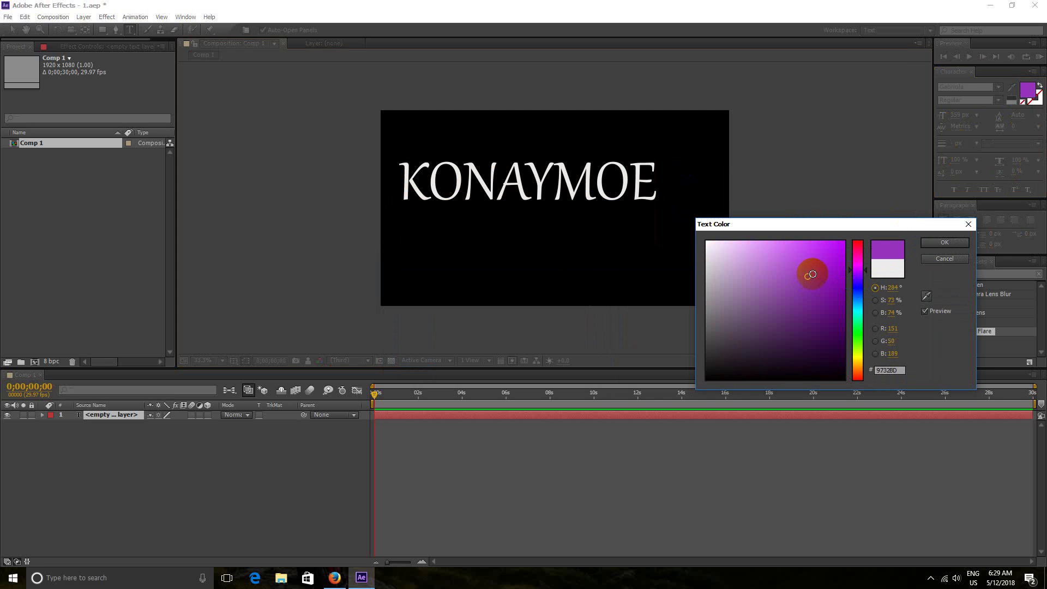
drag(812, 274, 818, 256)
click(936, 243)
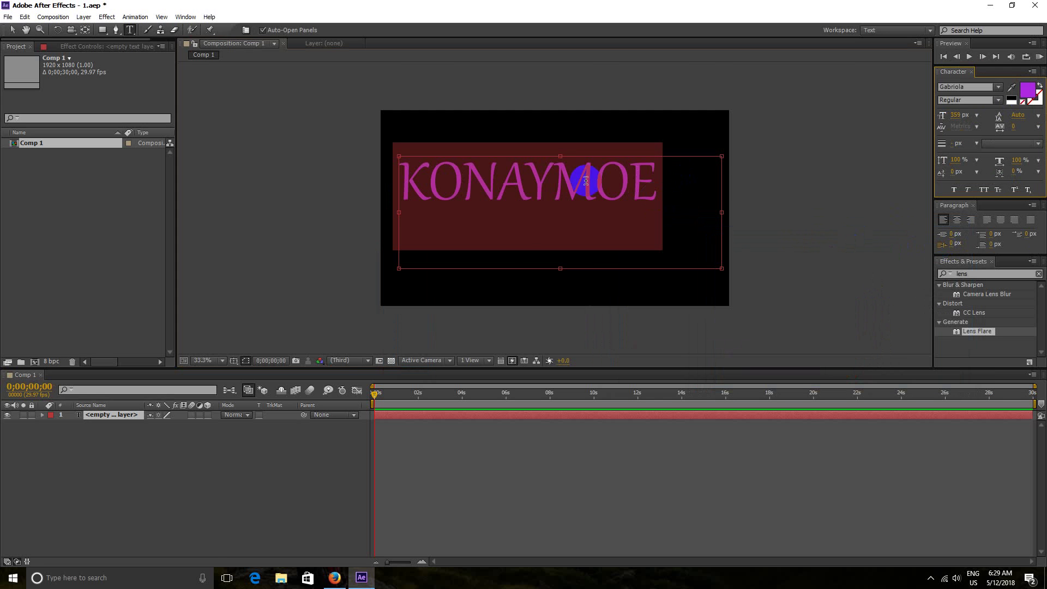
Finish editing the title text and move it to the center of the composition
click(12, 30)
key(Caps_Lock)
click(127, 188)
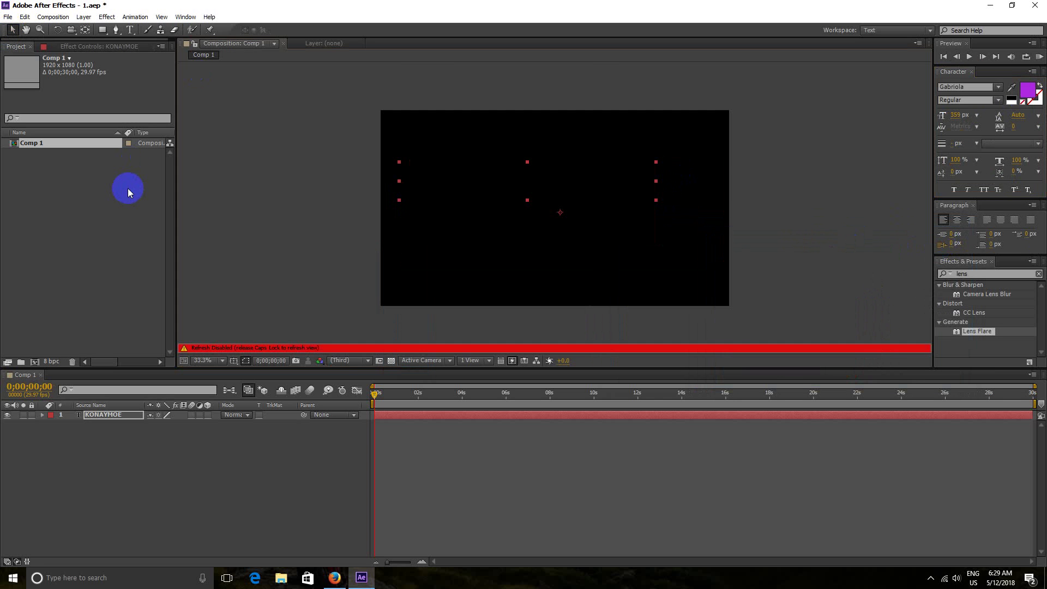
key(Caps_Lock)
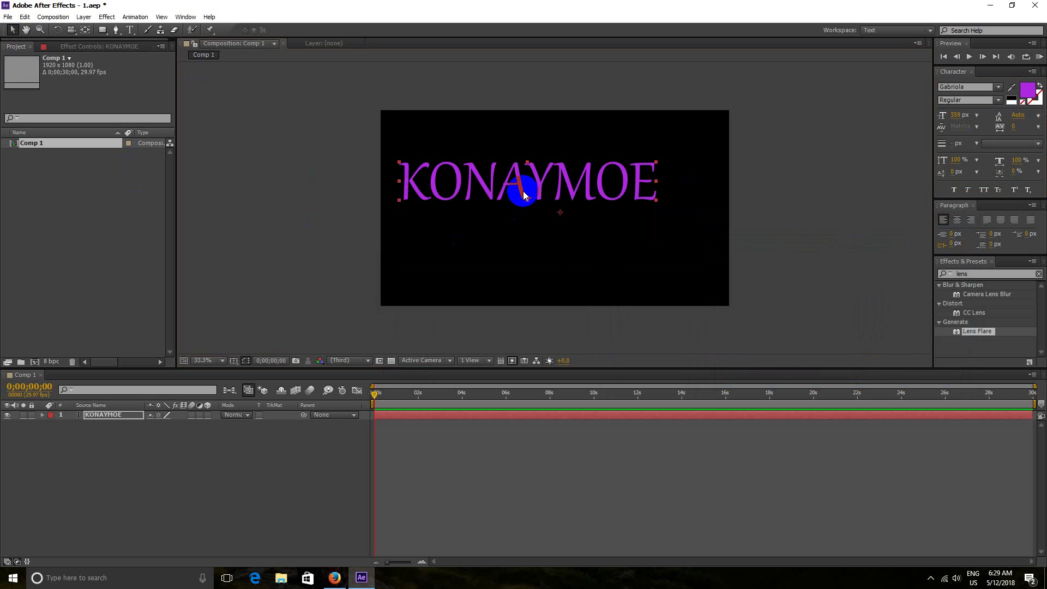
click(102, 30)
key(v)
drag(532, 198, 574, 214)
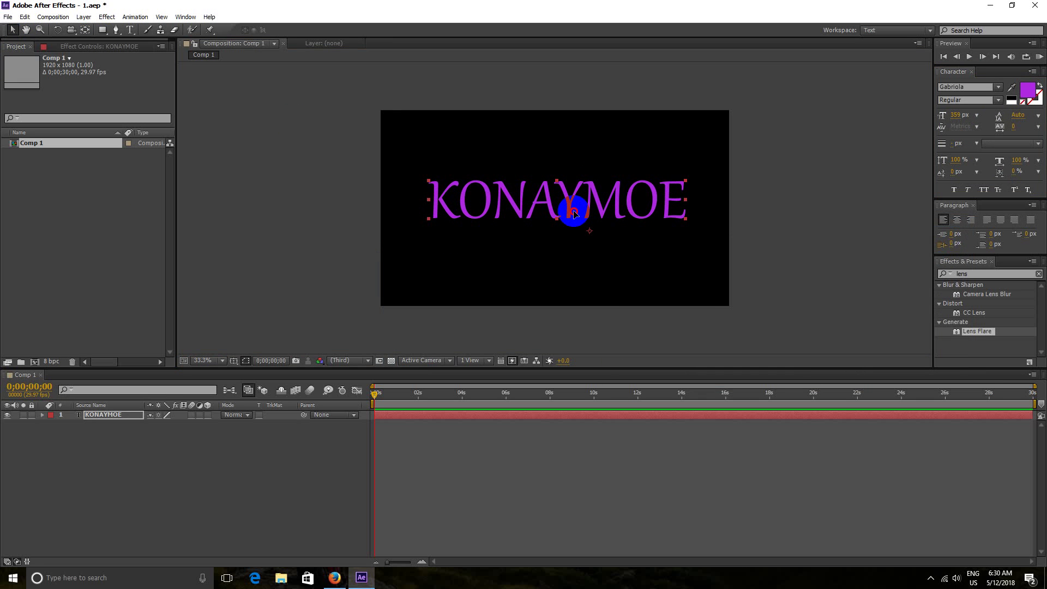
Search the effects for "cc sca" and apply CC Scatterize to the title text layer
click(984, 294)
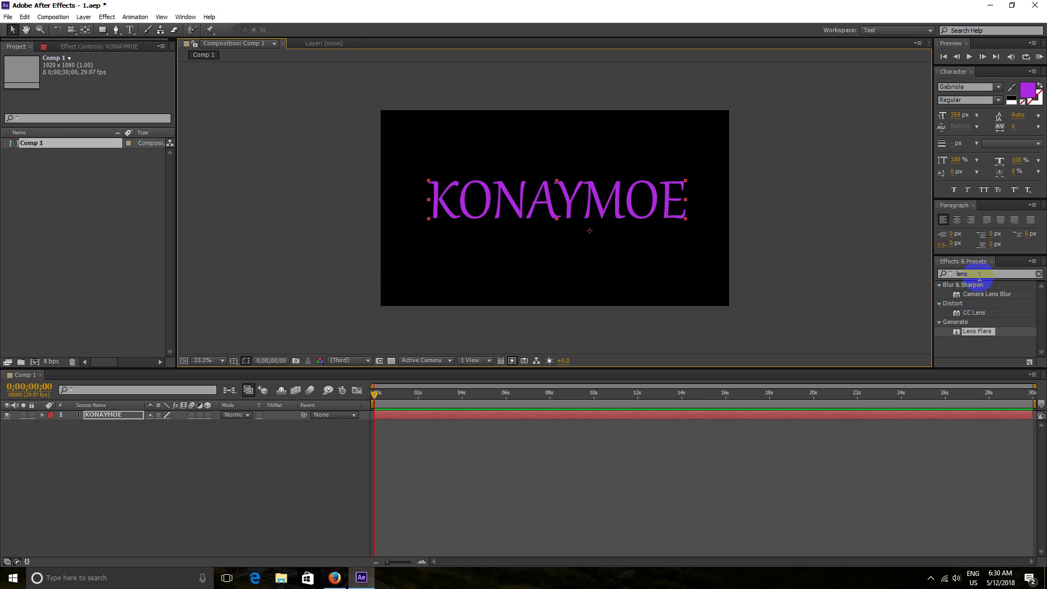
drag(979, 274, 892, 275)
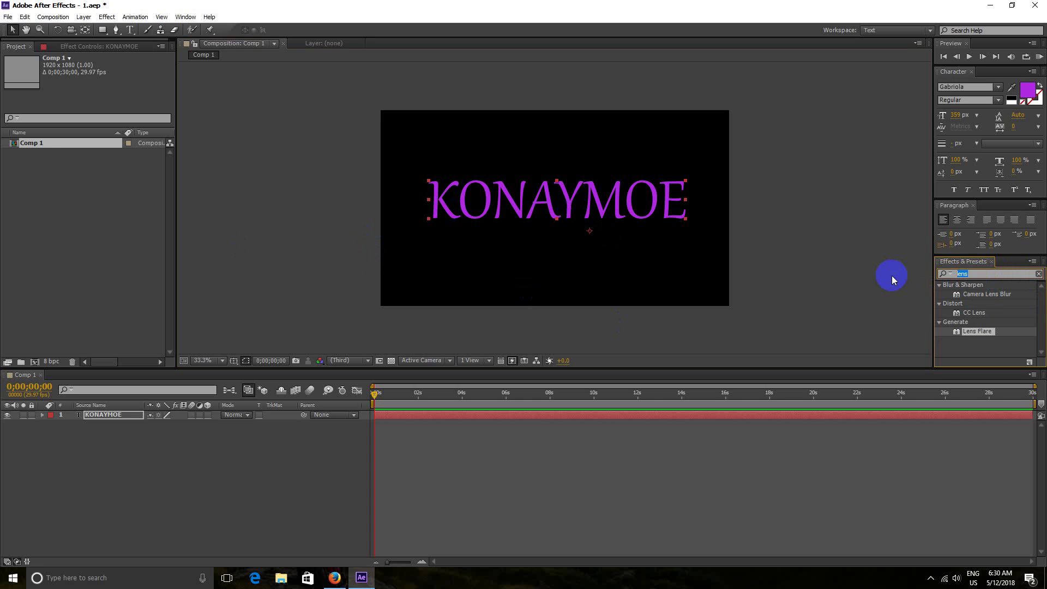
text(cc)
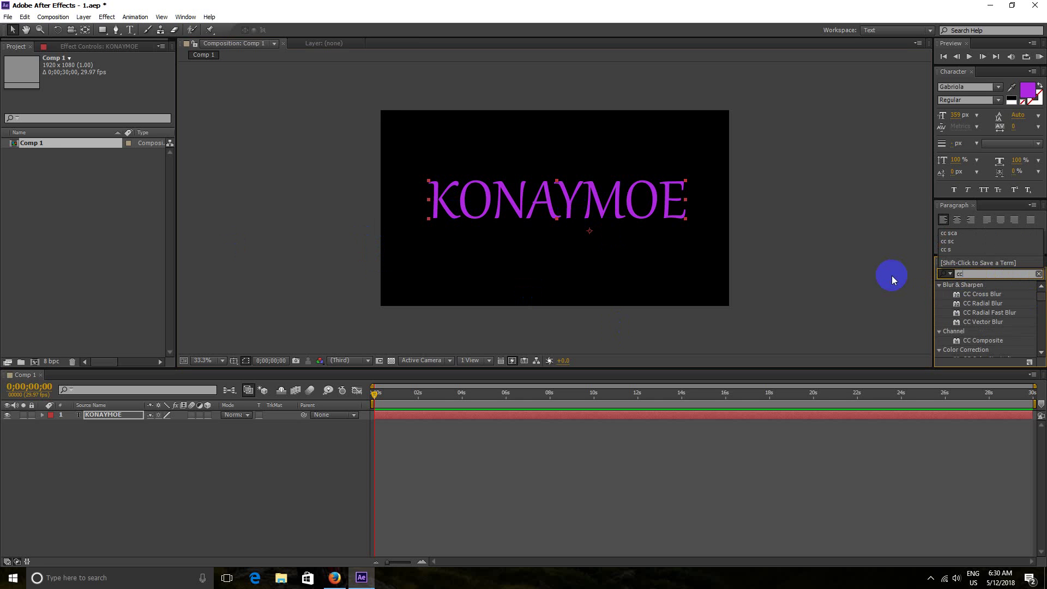
text( sca)
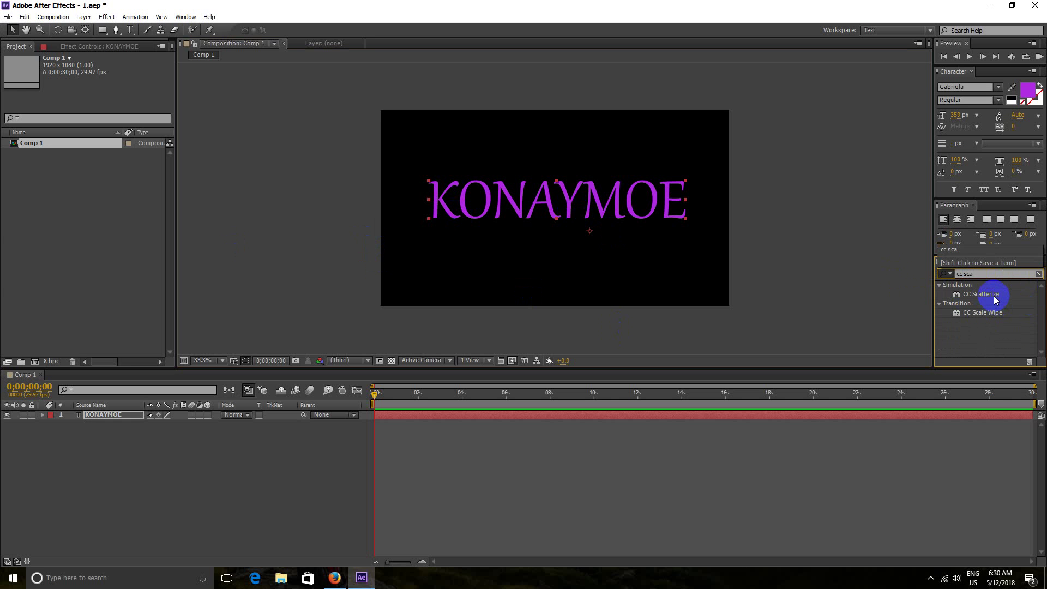
drag(994, 299, 115, 417)
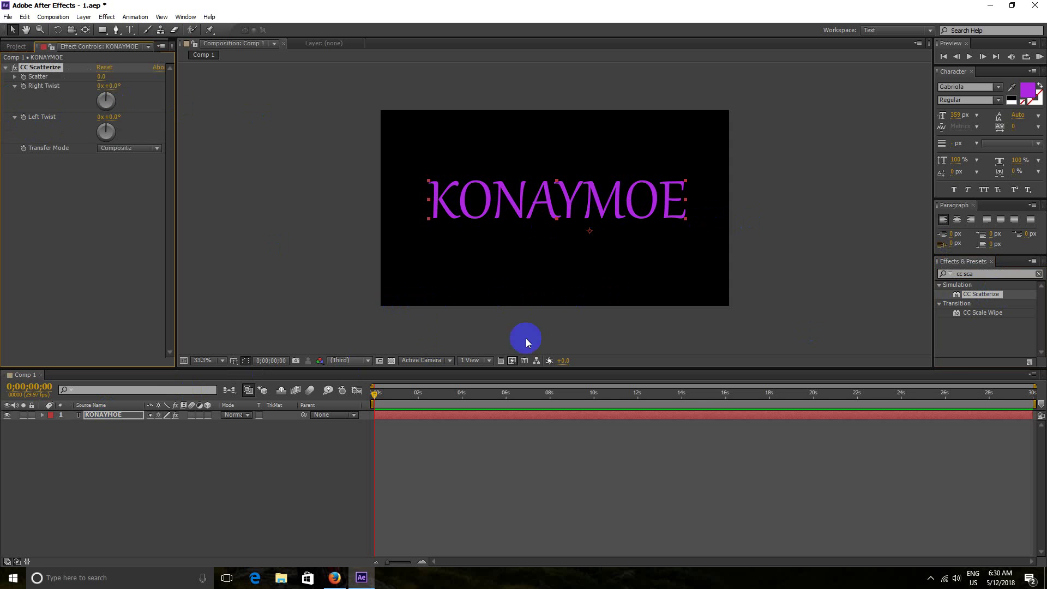
Keyframe CC Scatterize's Left Twist at the start of the timeline and set it to 3x+0.0° at 0;00;08;01
click(24, 117)
drag(375, 395, 552, 411)
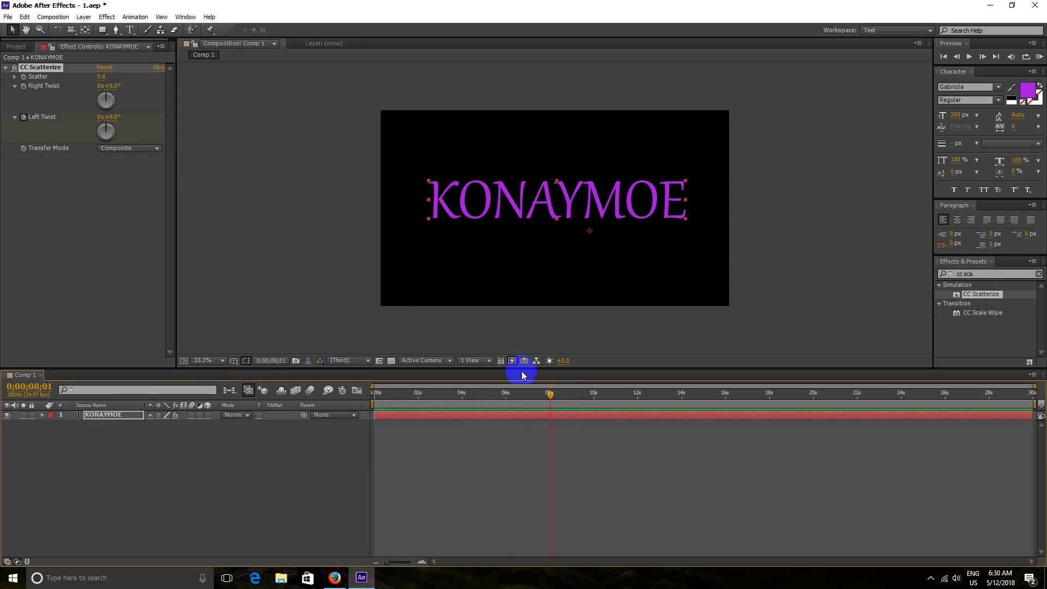
click(101, 117)
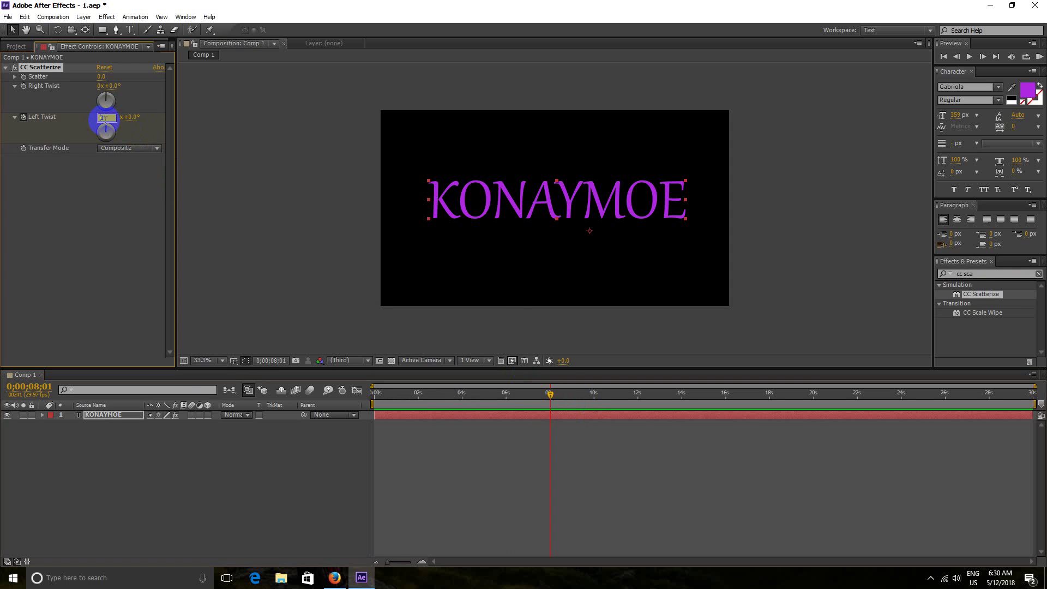
text(30)
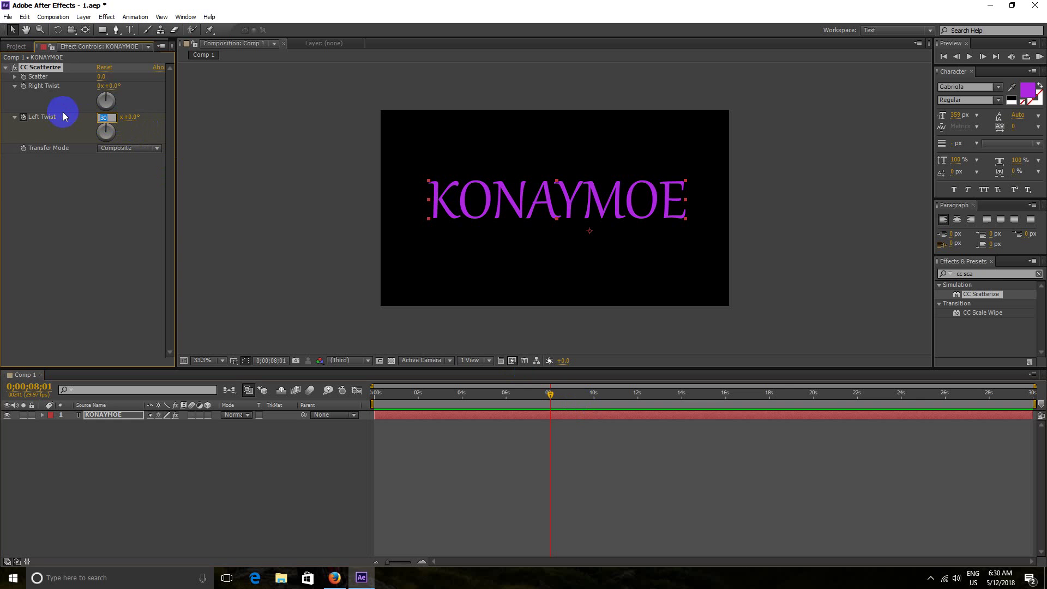
click(156, 129)
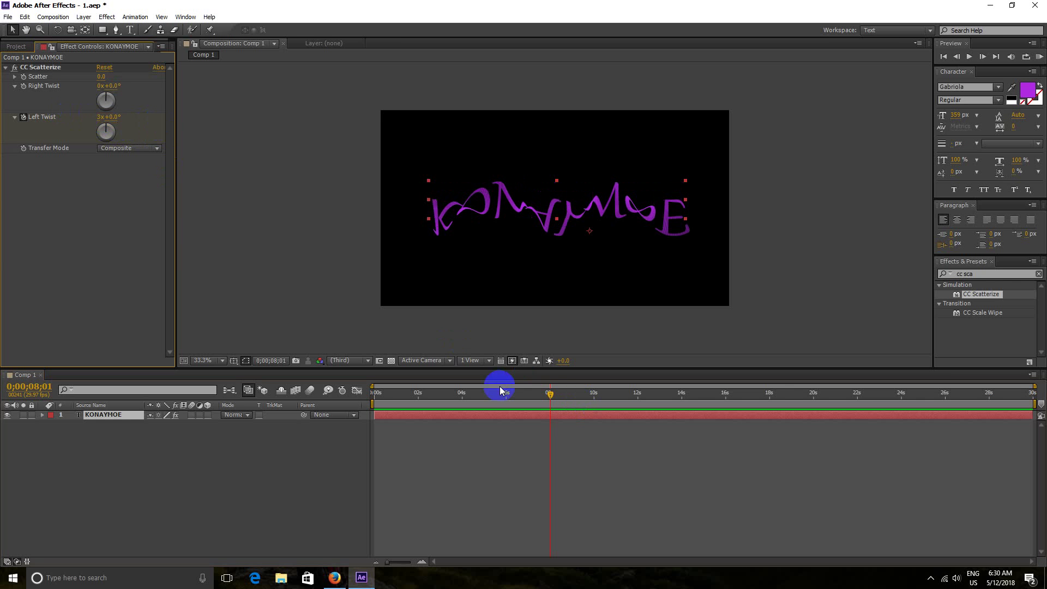
Preview the title's twist animation from the start of the composition
drag(550, 397, 329, 402)
key(space)
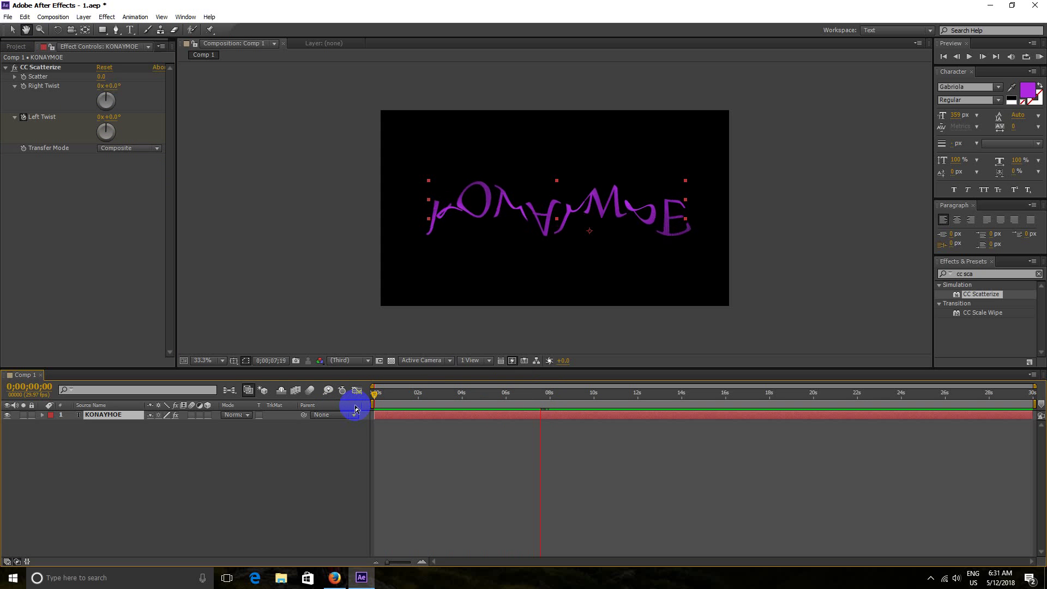
key(space)
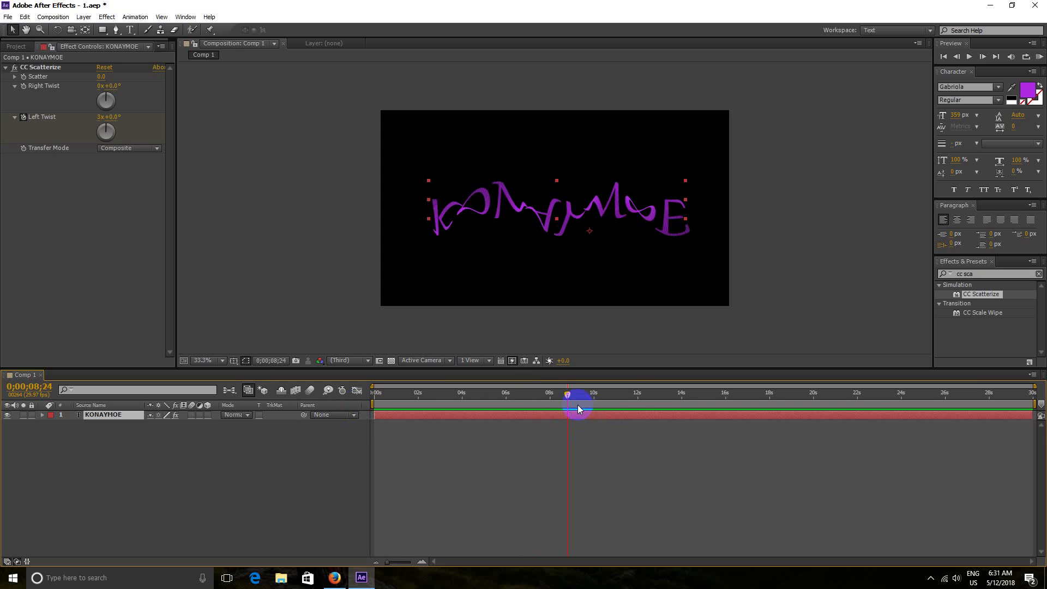
Add a Left Twist keyframe of 0x+0.0° at 0;00;14;02
mouse_move(551, 395)
mouse_down()
mouse_move(315, 391)
mouse_move(568, 415)
mouse_move(549, 413)
mouse_up()
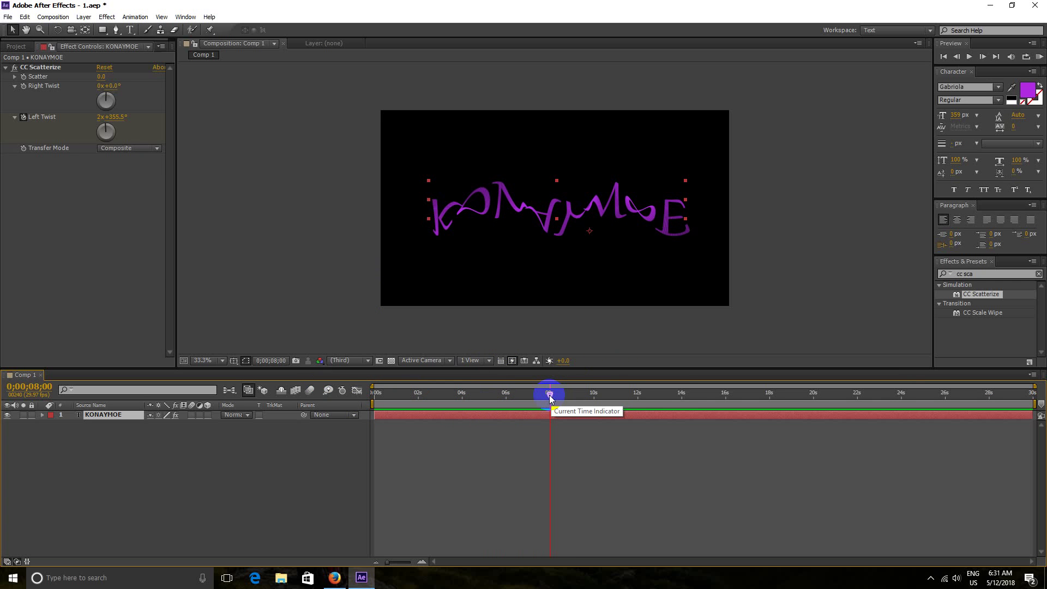
drag(550, 397, 683, 400)
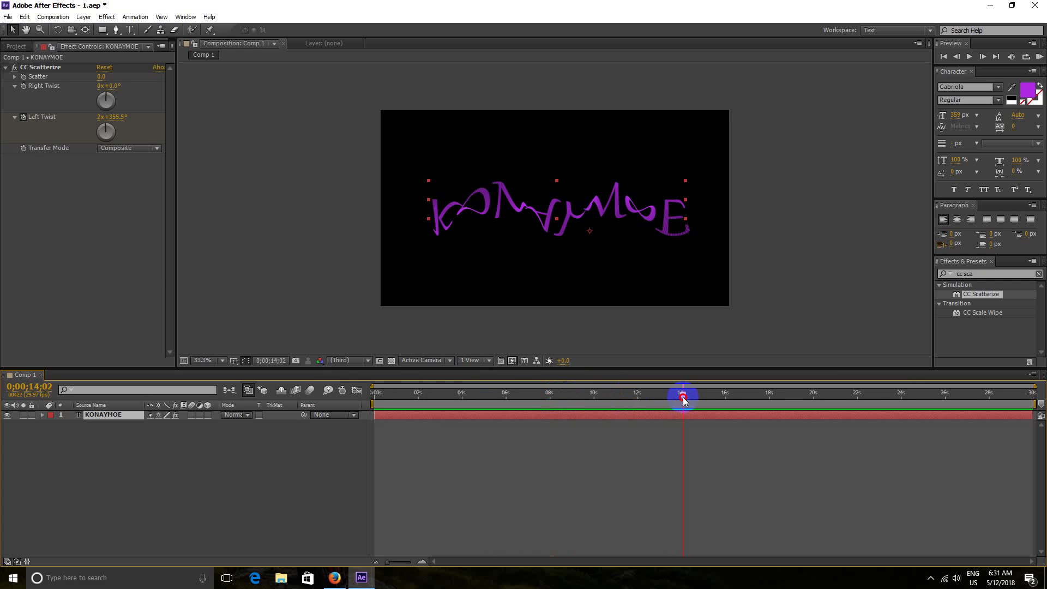
click(101, 117)
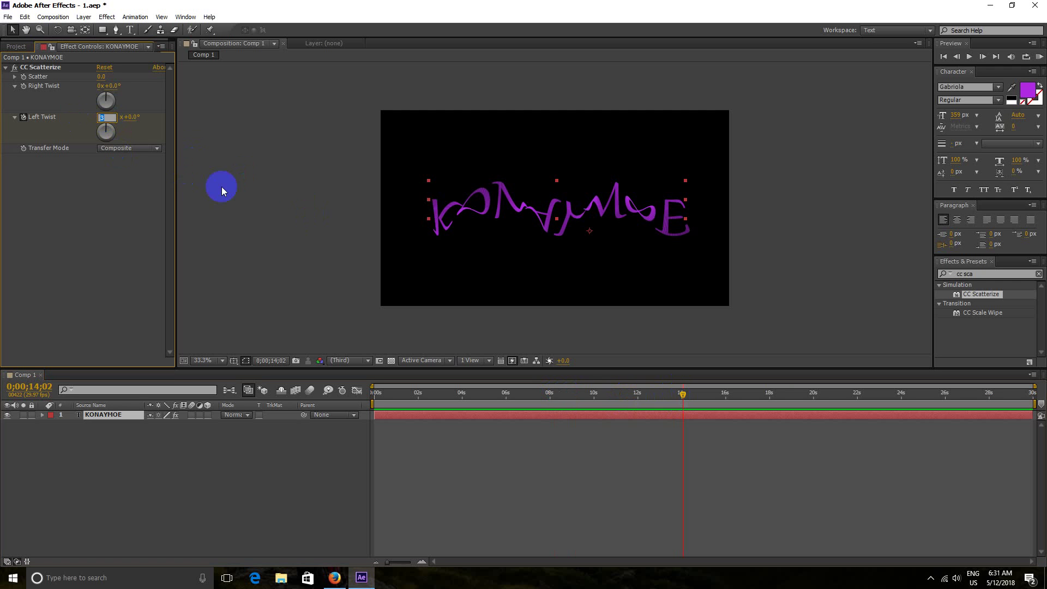
text(0)
click(140, 127)
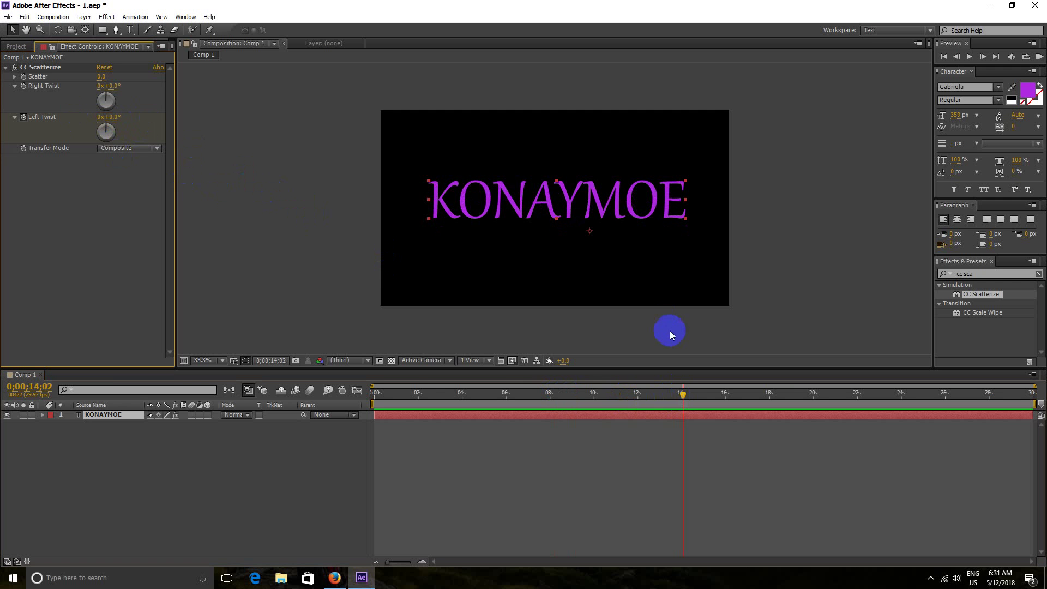
Preview the animation from the start and trim the end of the title text layer to about 15 seconds
drag(683, 392, 334, 381)
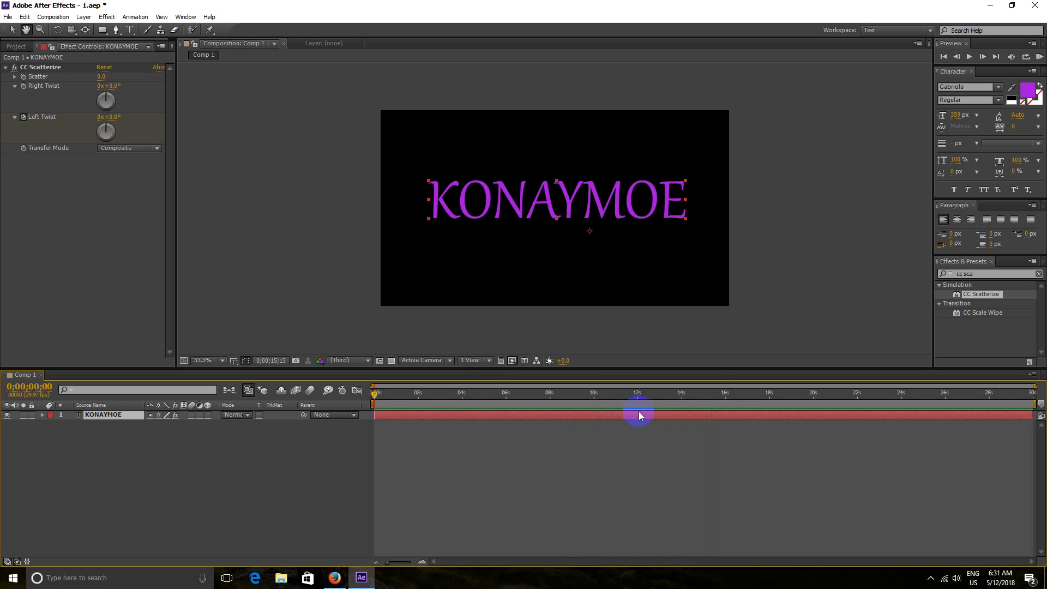
drag(714, 398, 687, 399)
drag(1031, 414, 693, 404)
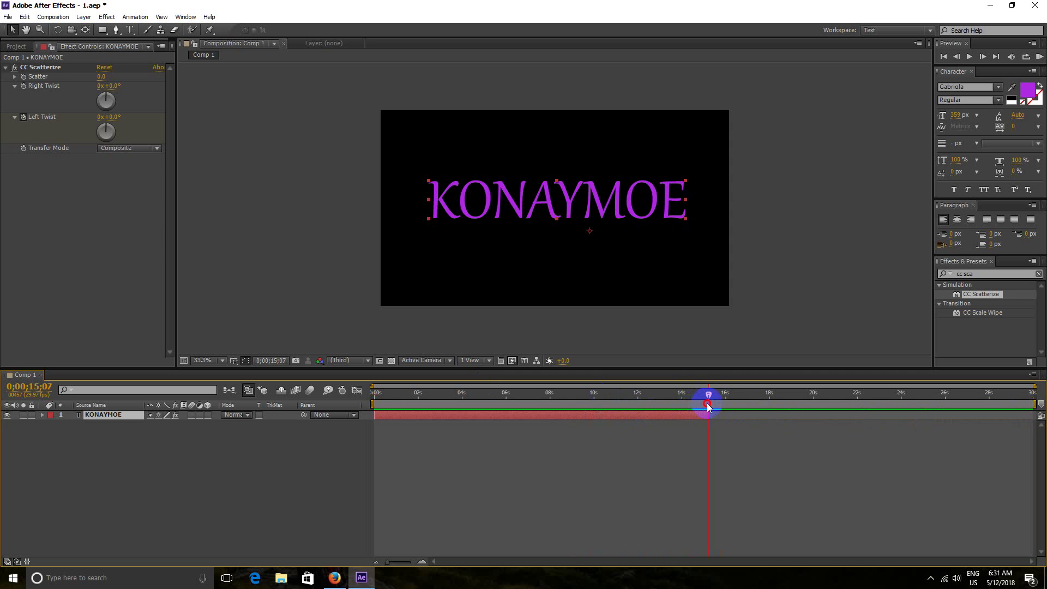
End the work area at 0;00;15;07 and enable keyframing of CC Scatterize's Scatter there with a value of 3.0
drag(1012, 404, 710, 402)
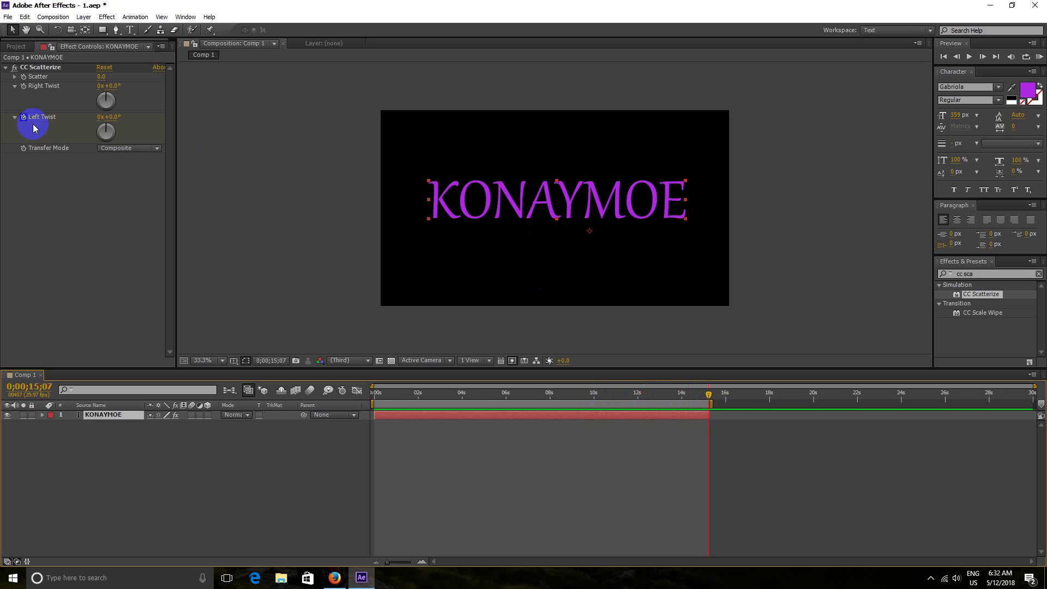
click(24, 77)
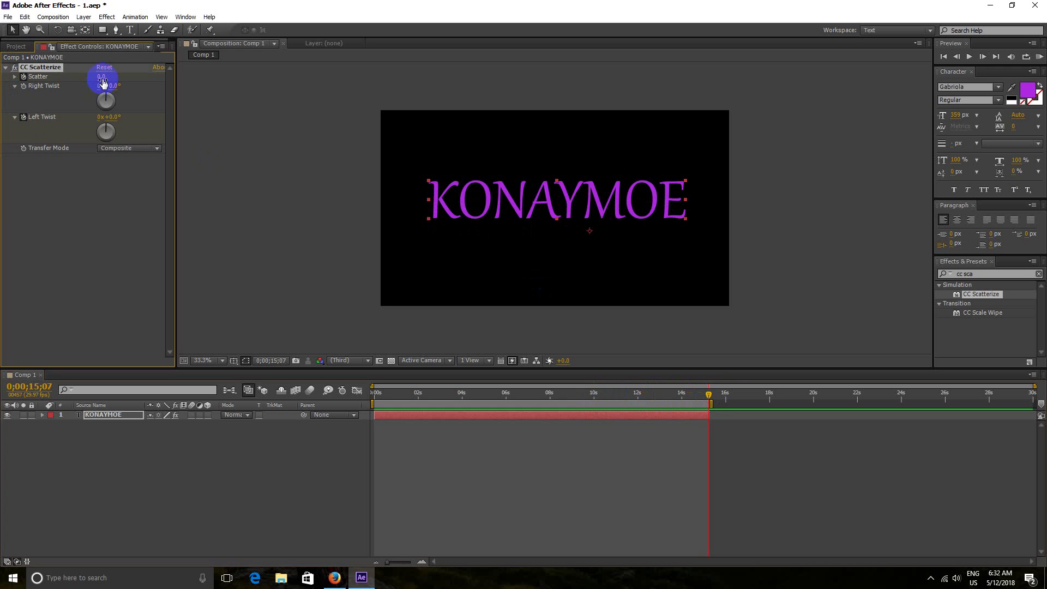
drag(103, 82, 107, 78)
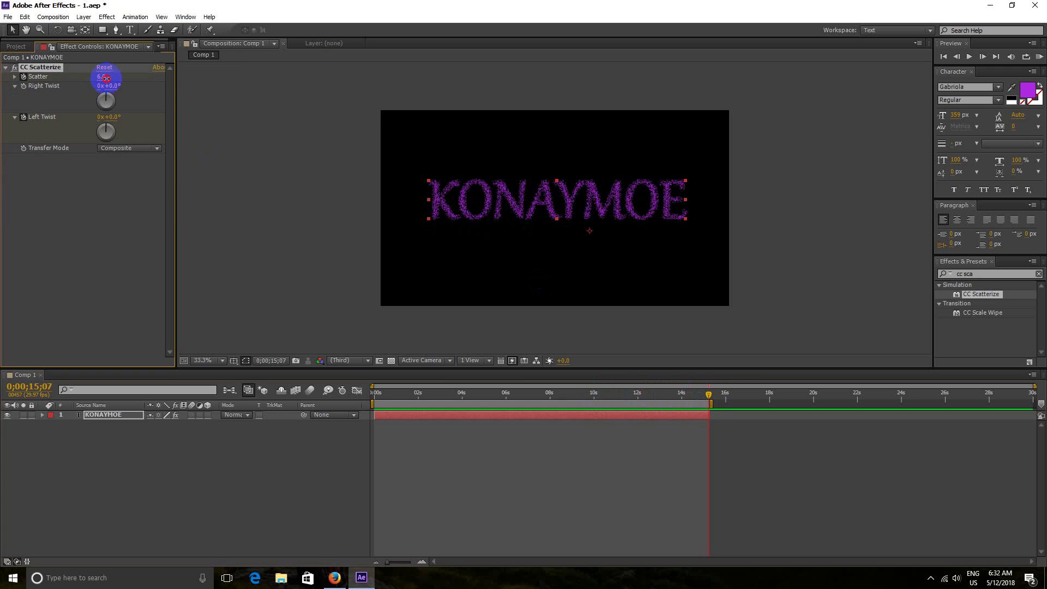
mouse_move(106, 78)
mouse_down()
mouse_move(93, 83)
mouse_move(105, 81)
mouse_up()
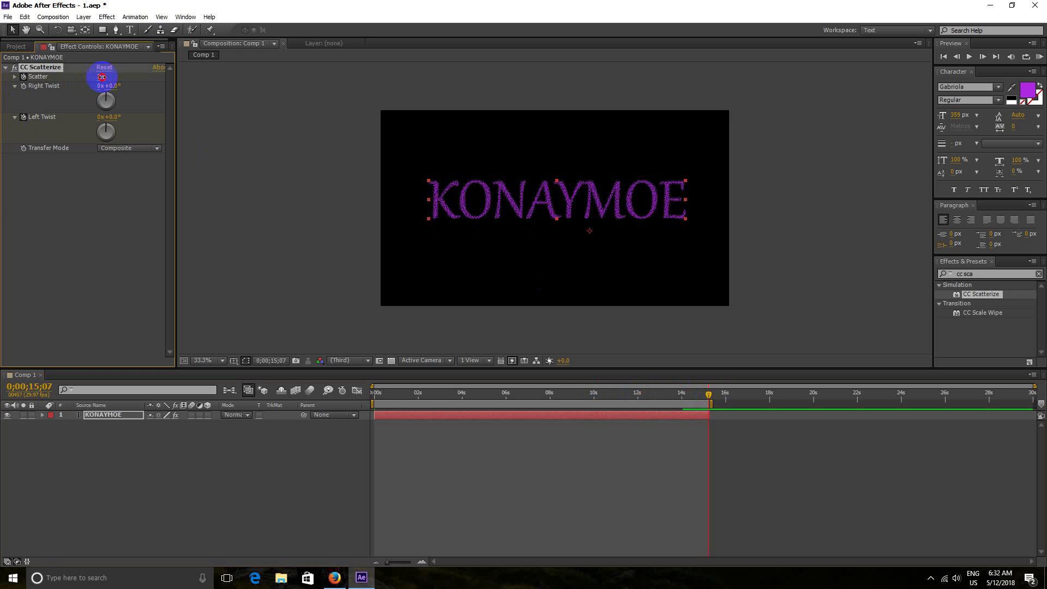
text(3)
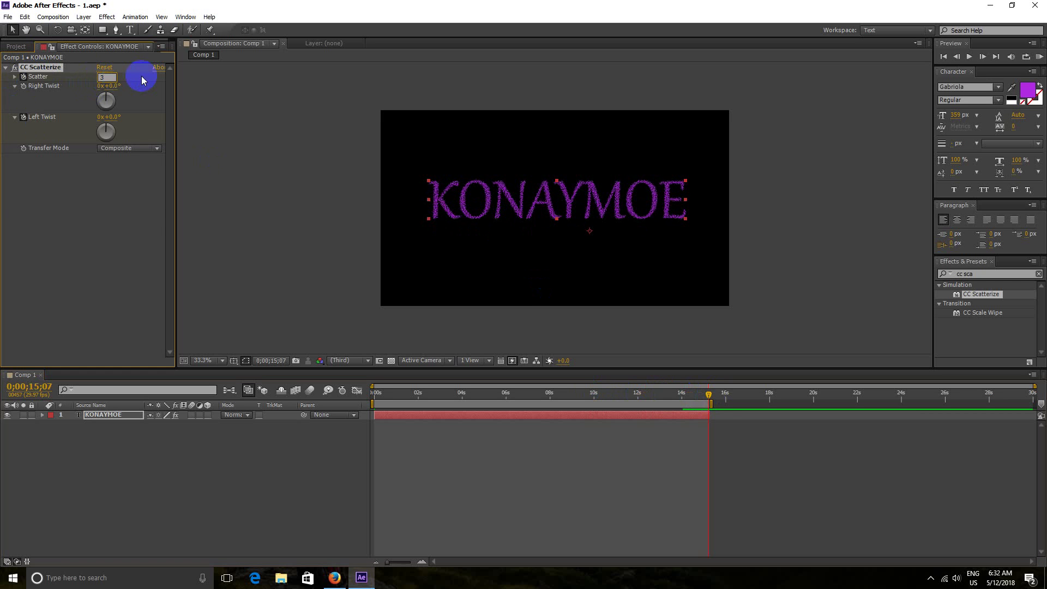
click(151, 80)
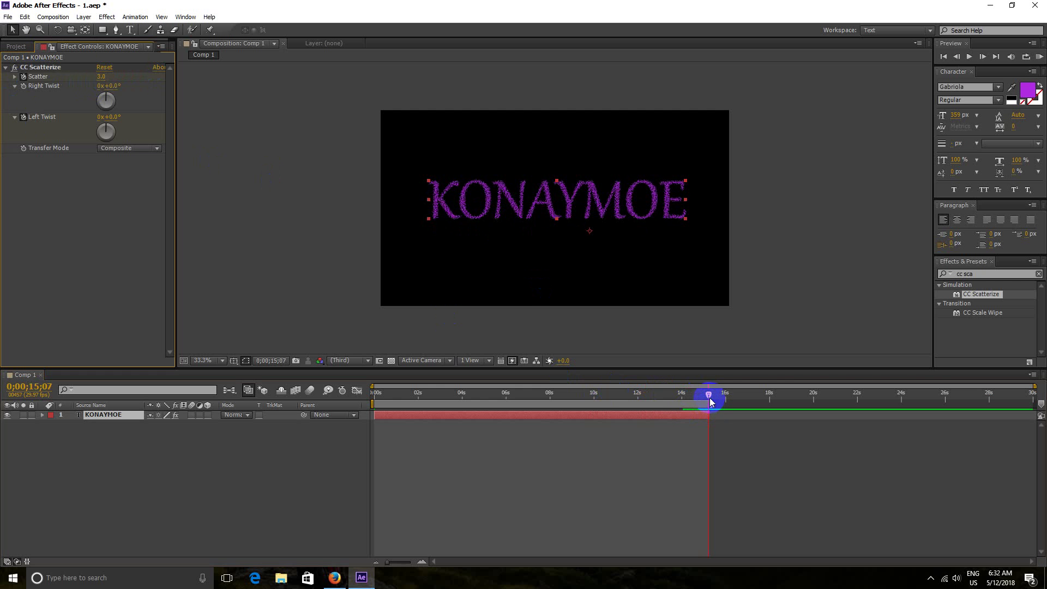
Return to the start of the timeline and create a 1920 x 1080 px dark gray solid layer named Solid 1
drag(707, 397, 487, 388)
drag(672, 391, 351, 393)
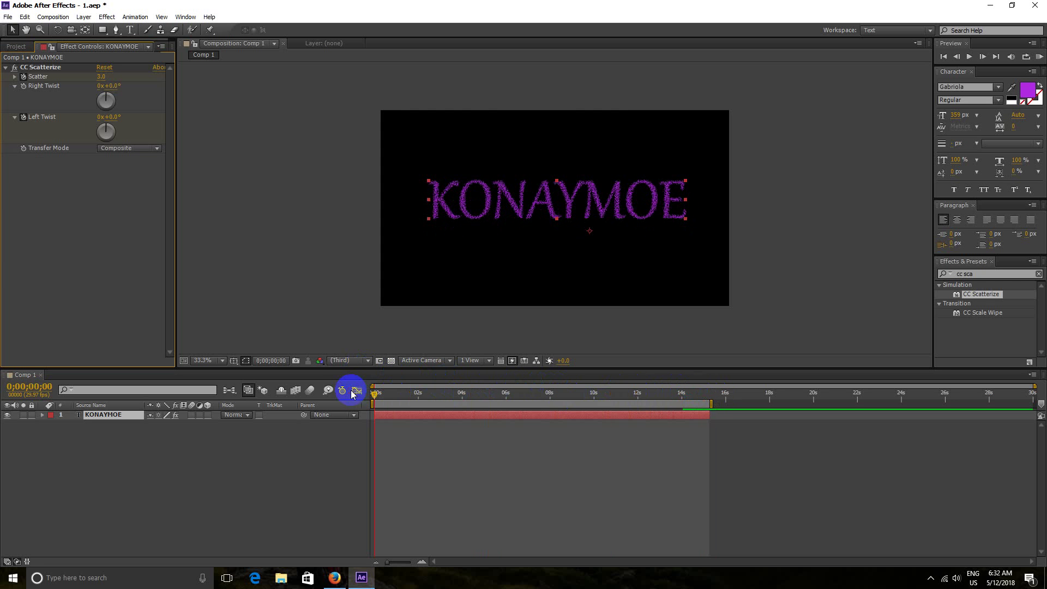
right_click(145, 460)
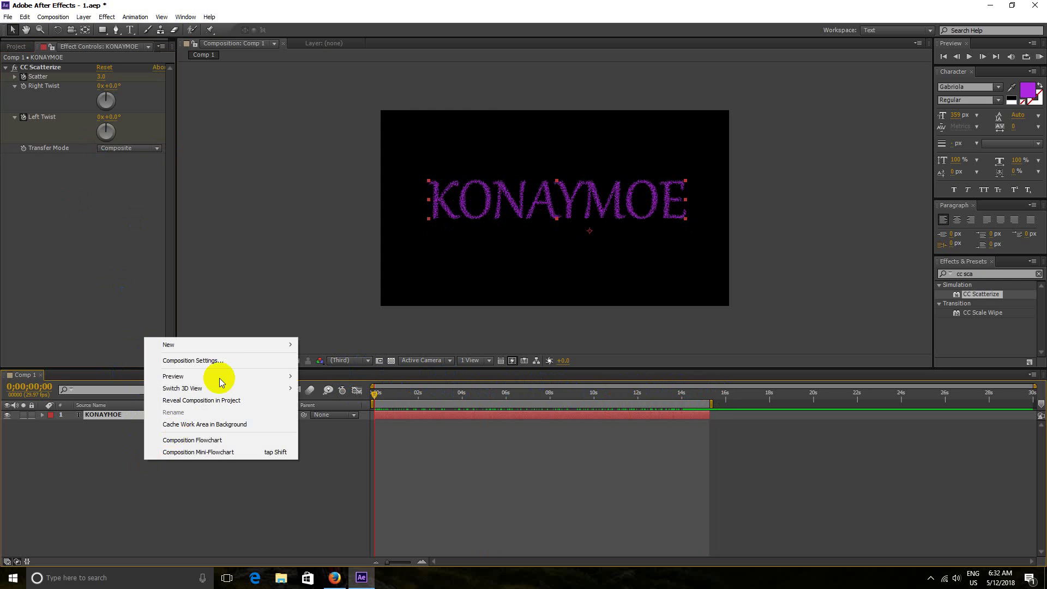
mouse_move(274, 346)
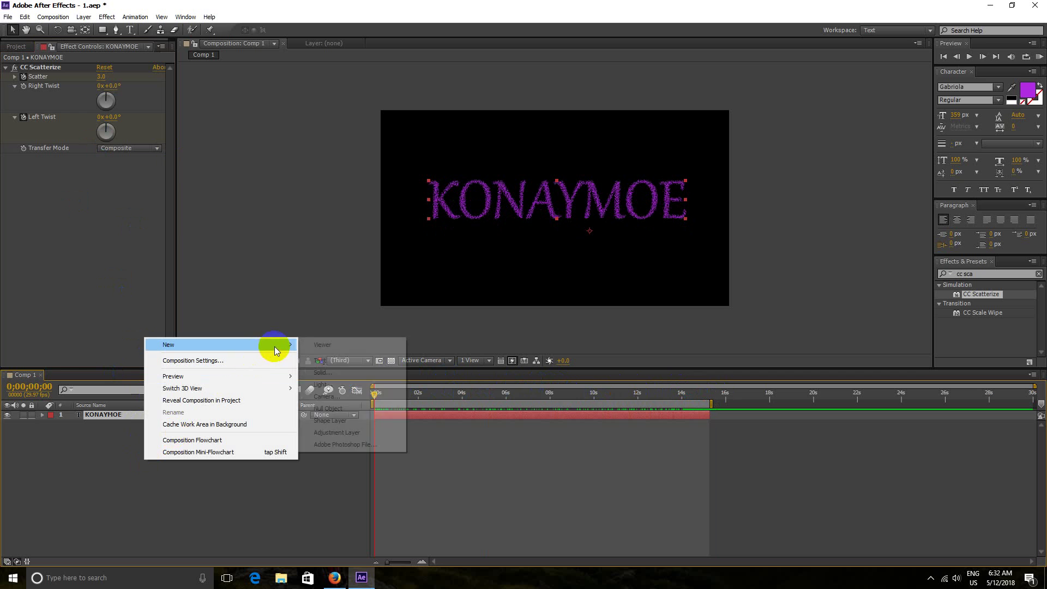
click(331, 371)
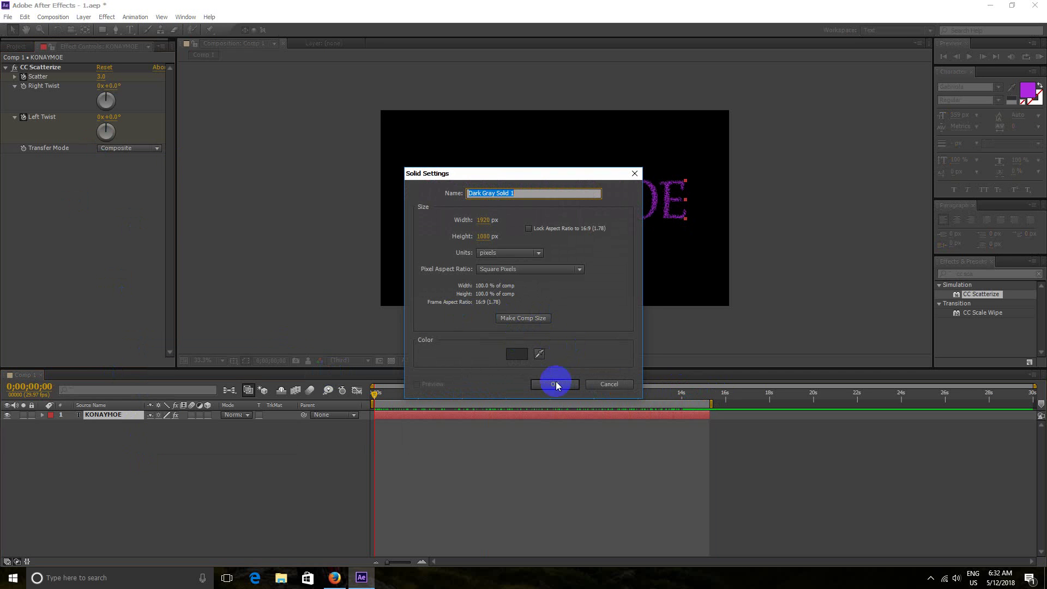
drag(492, 194, 407, 191)
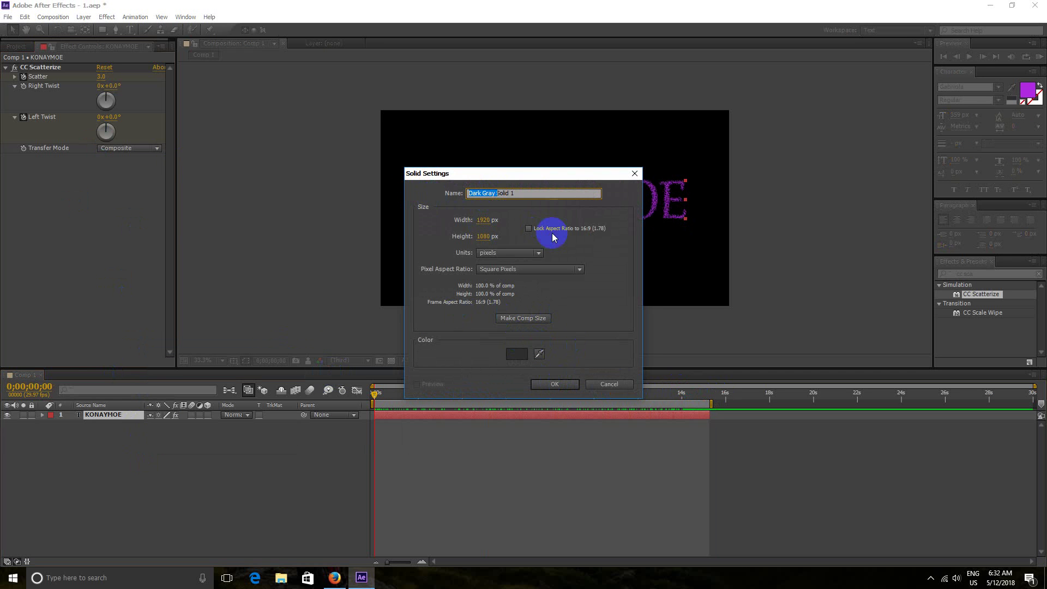
key(BackSpace)
click(554, 384)
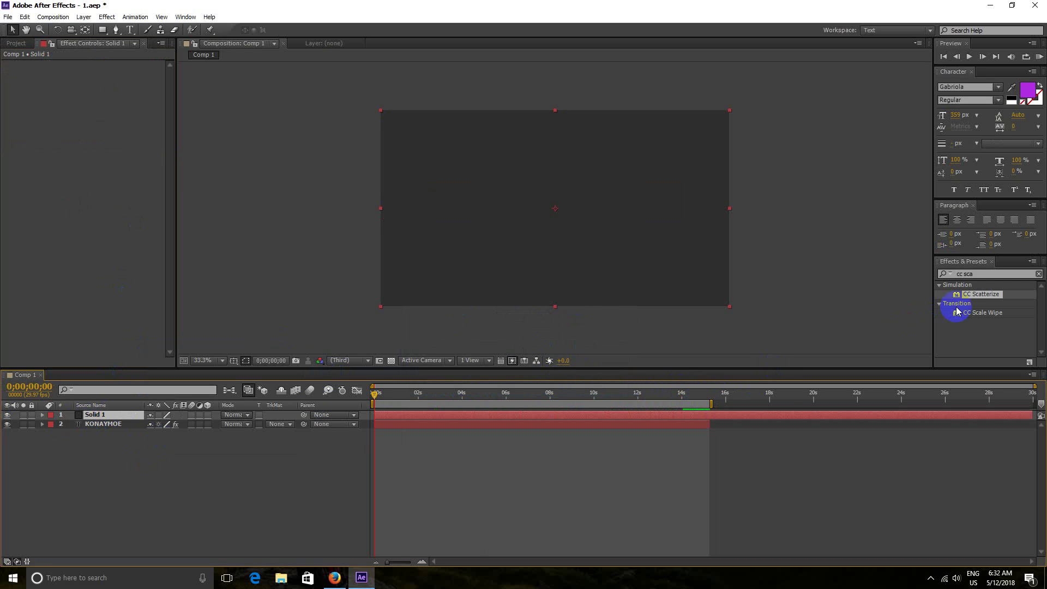
Find the Lens Flare effect by searching for "lens", apply it to Solid 1, and set that layer's blending mode to Lighten
click(1009, 285)
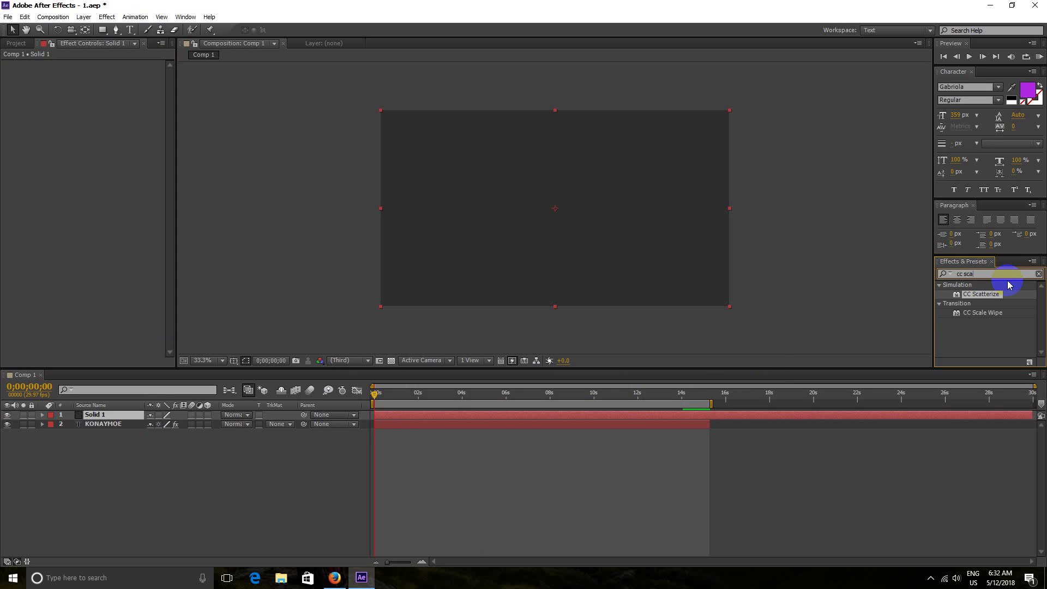
key(BackSpace)
key(BackSpace)
key(BackSpace)
key(BackSpace)
key(BackSpace)
key(BackSpace)
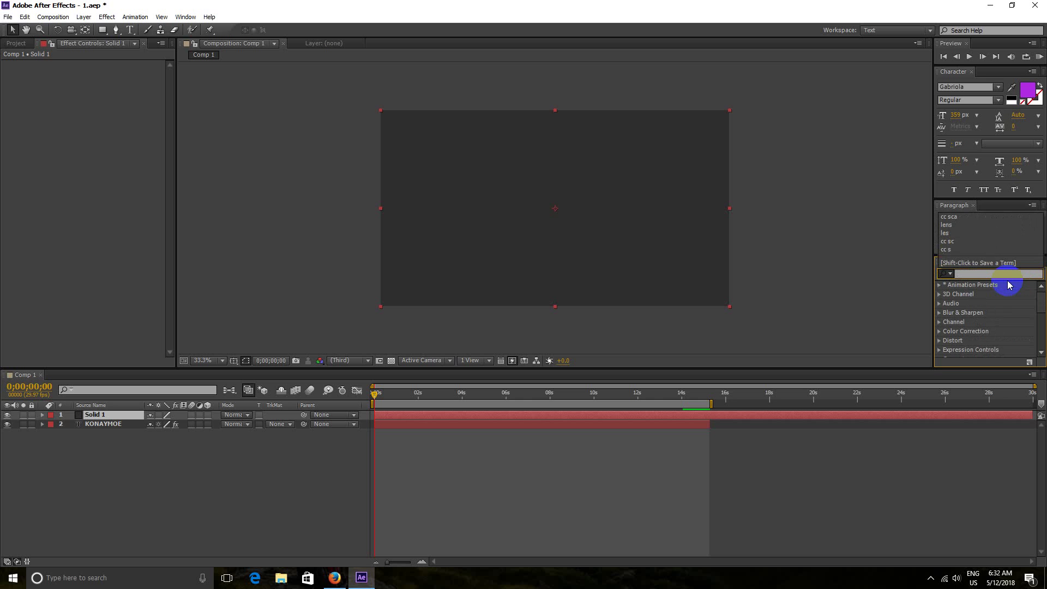
text(l)
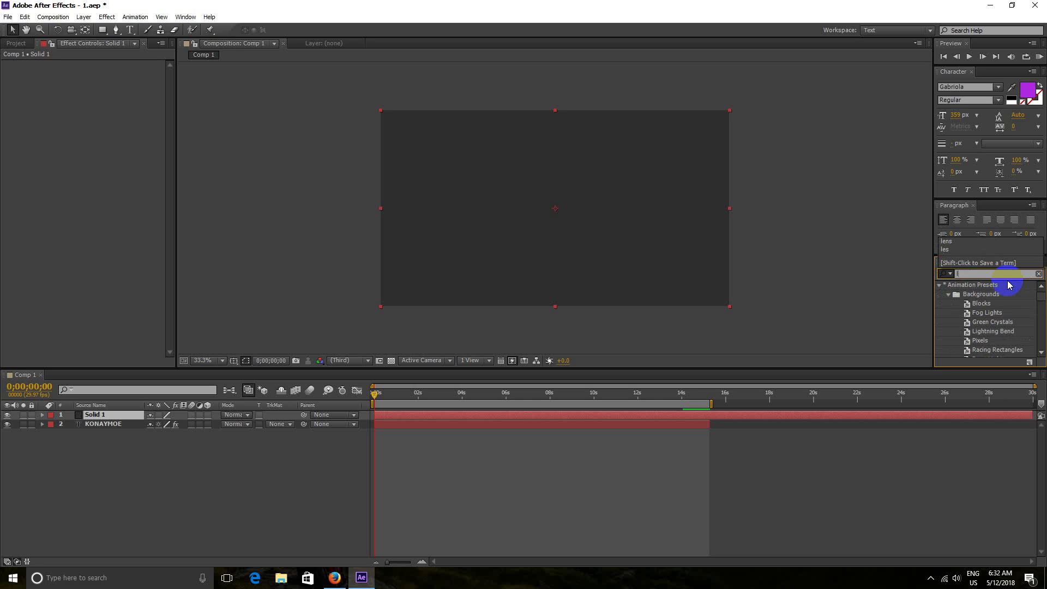
text(e)
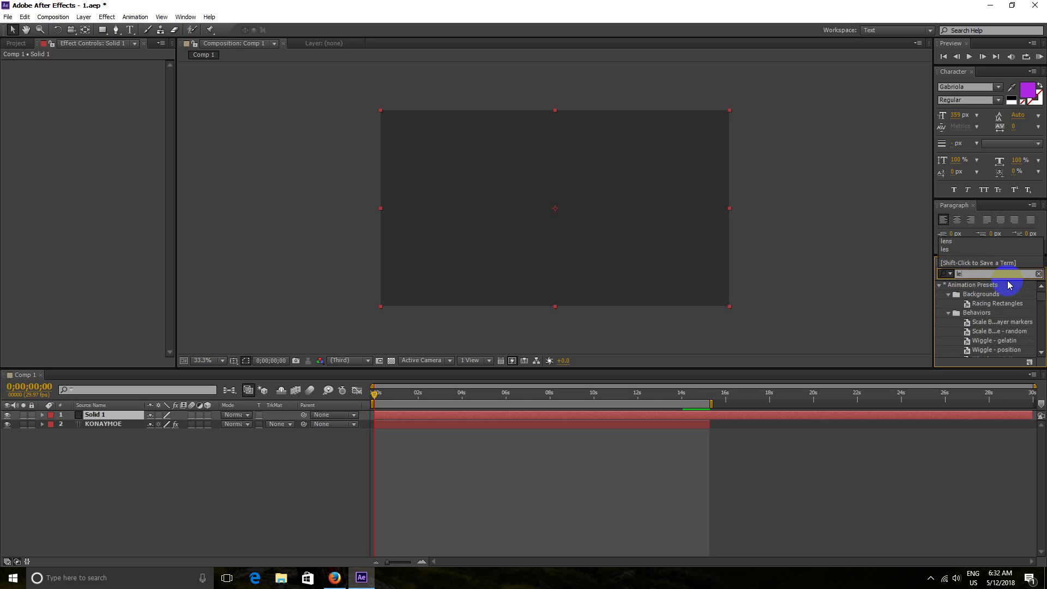
text(ns)
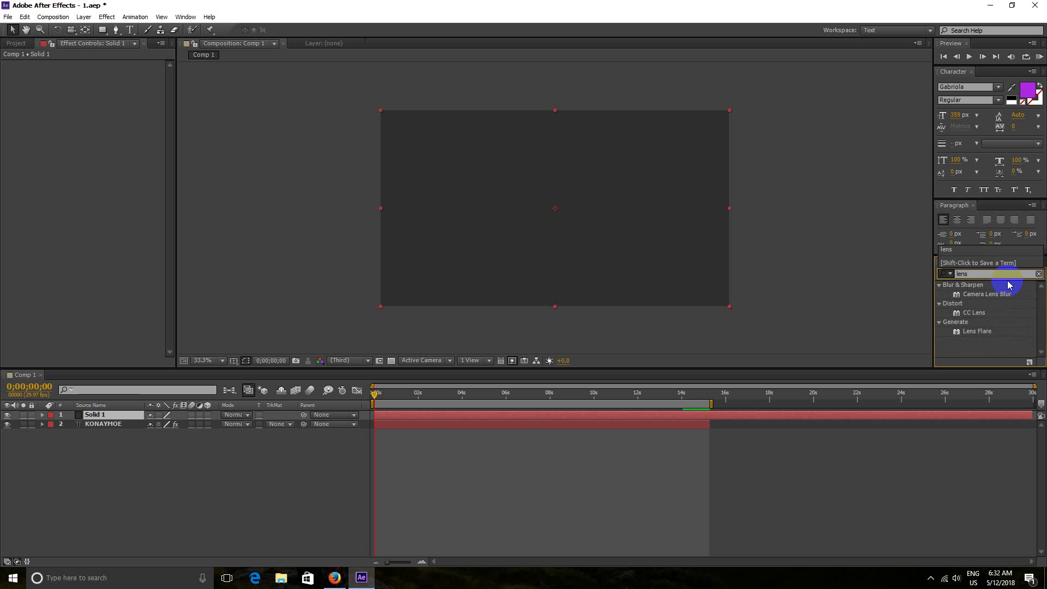
click(988, 332)
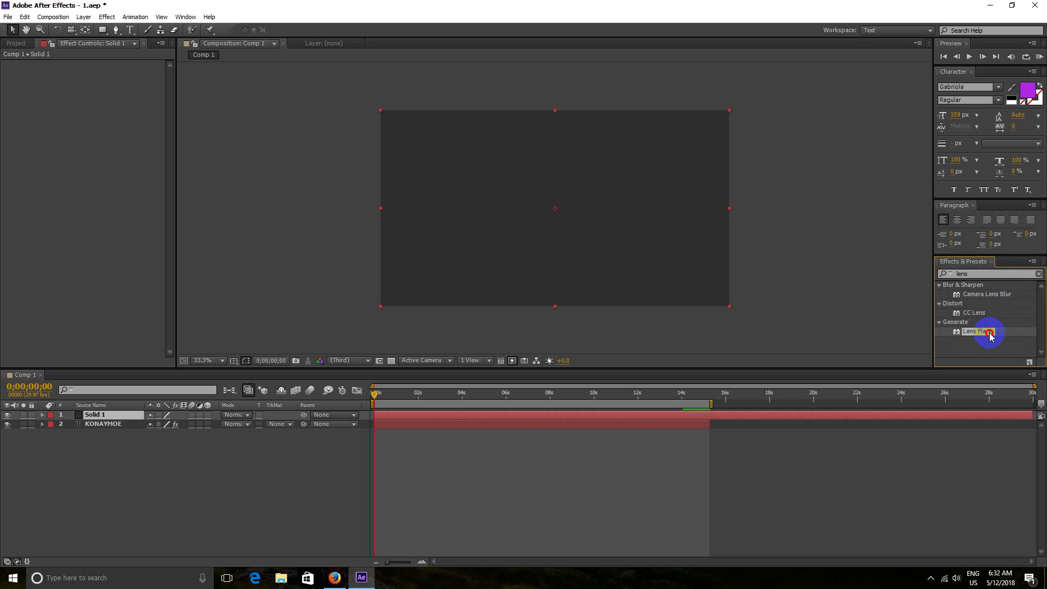
drag(988, 334, 112, 415)
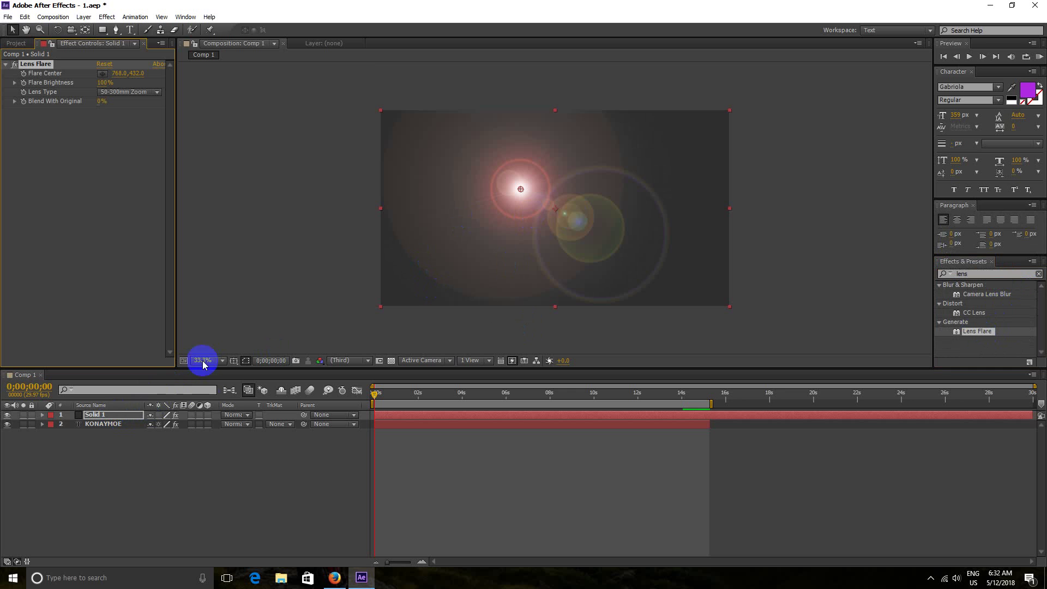
click(248, 416)
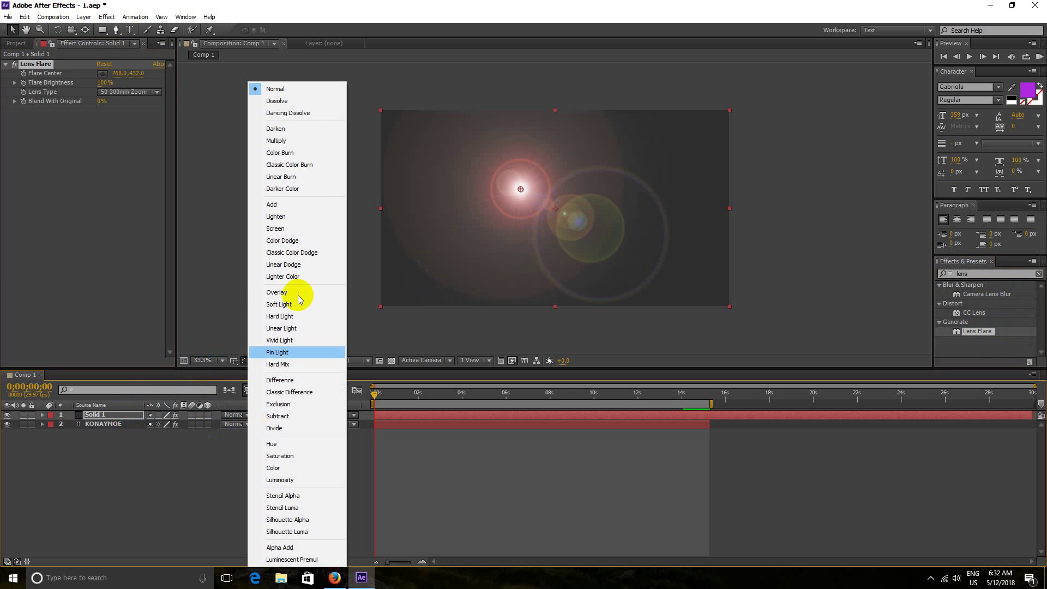
click(286, 217)
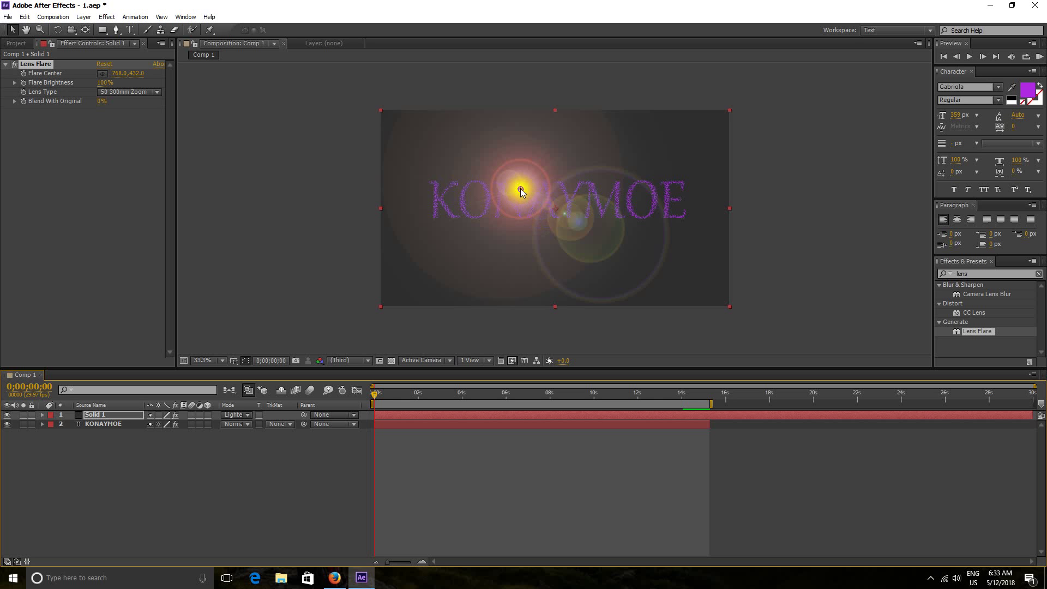
Keyframe Flare Center at 129.0,498.0 with 80% Flare Brightness at the start, and at 1746.0,540.0 with 88% brightness at 0;00;04;02
drag(521, 189, 406, 204)
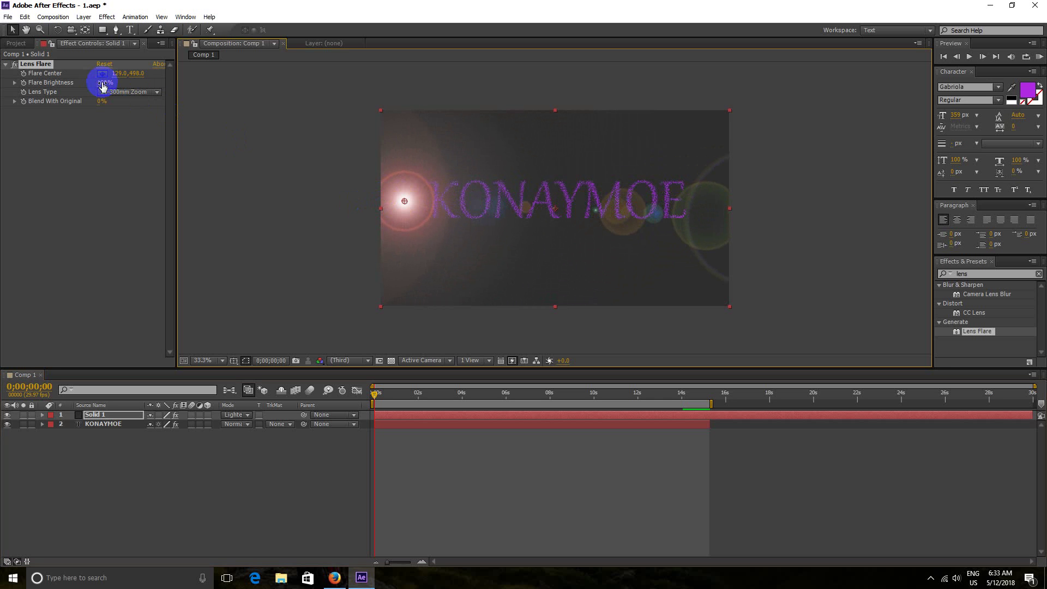
drag(101, 86, 92, 85)
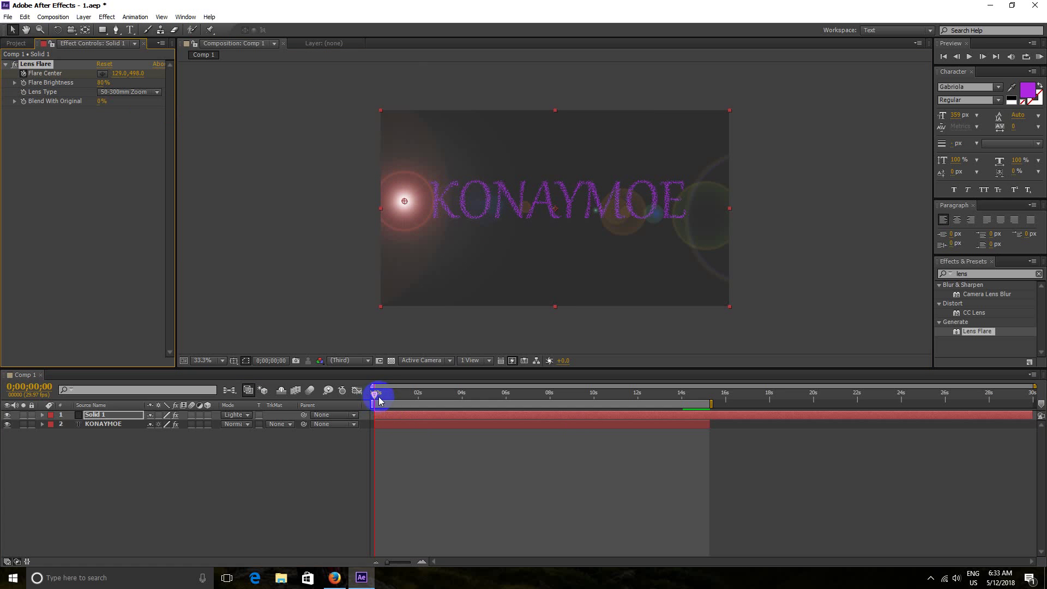
drag(375, 395, 463, 413)
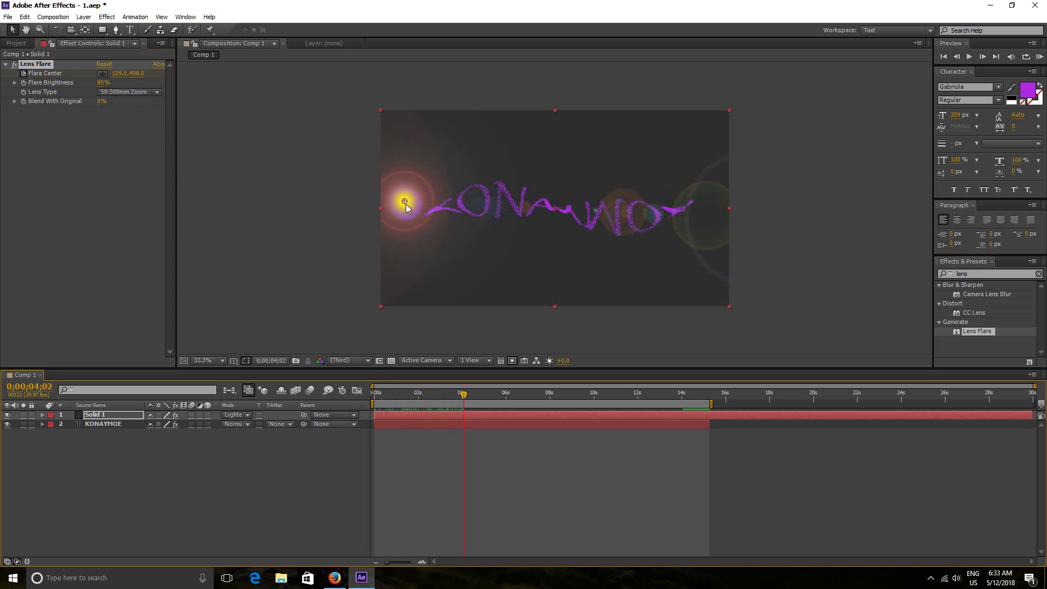
drag(407, 206, 699, 214)
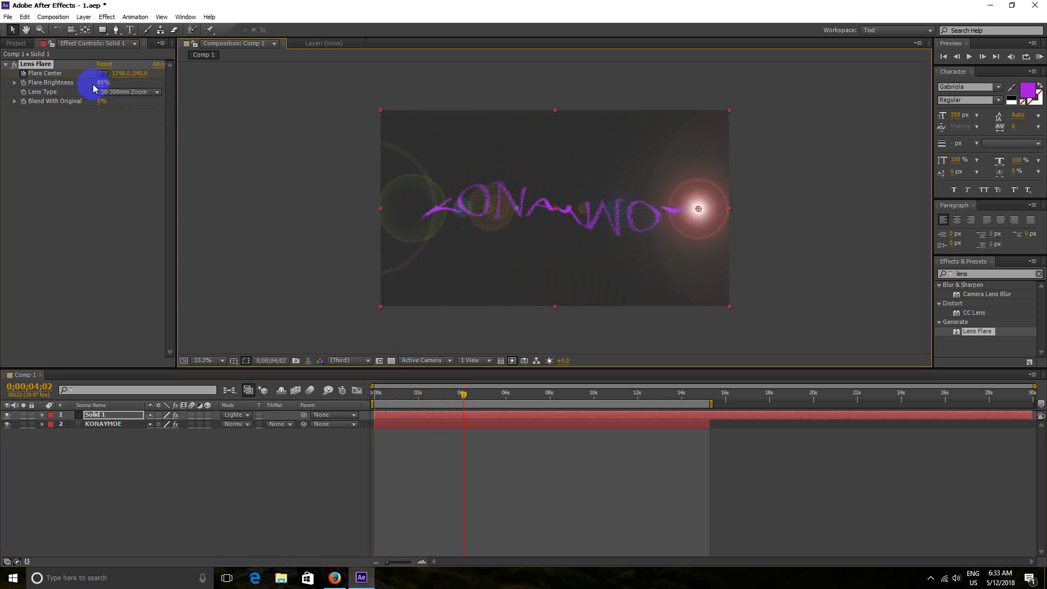
drag(99, 83, 107, 84)
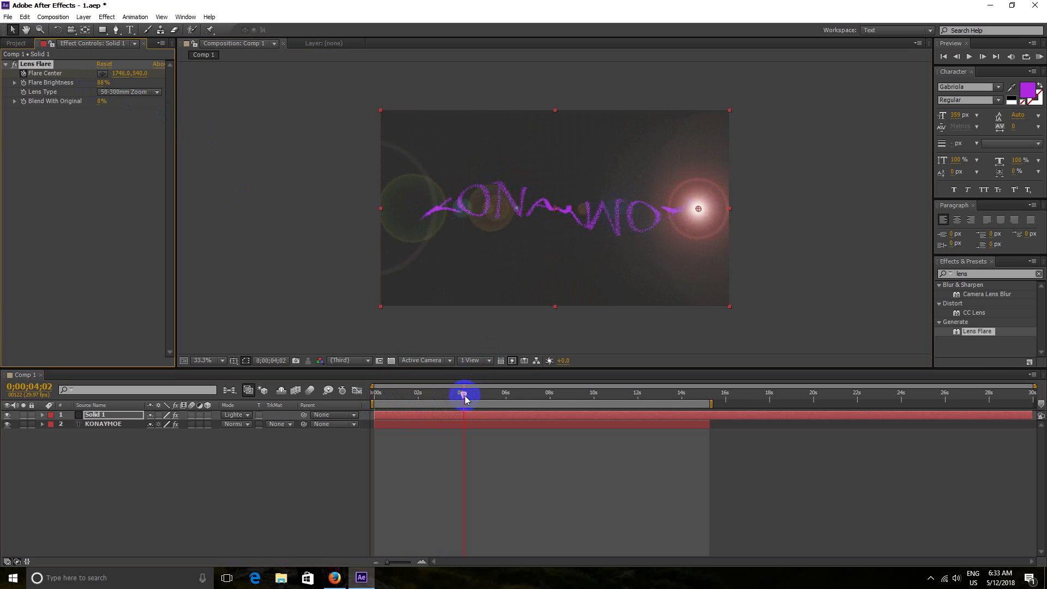
Add Flare Center keyframes of about 108.0,540.0 at 0;00;08;01 with 92% Flare Brightness, and 1827.0,591.0 at 0;00;12;01 with 81%
drag(463, 394, 551, 405)
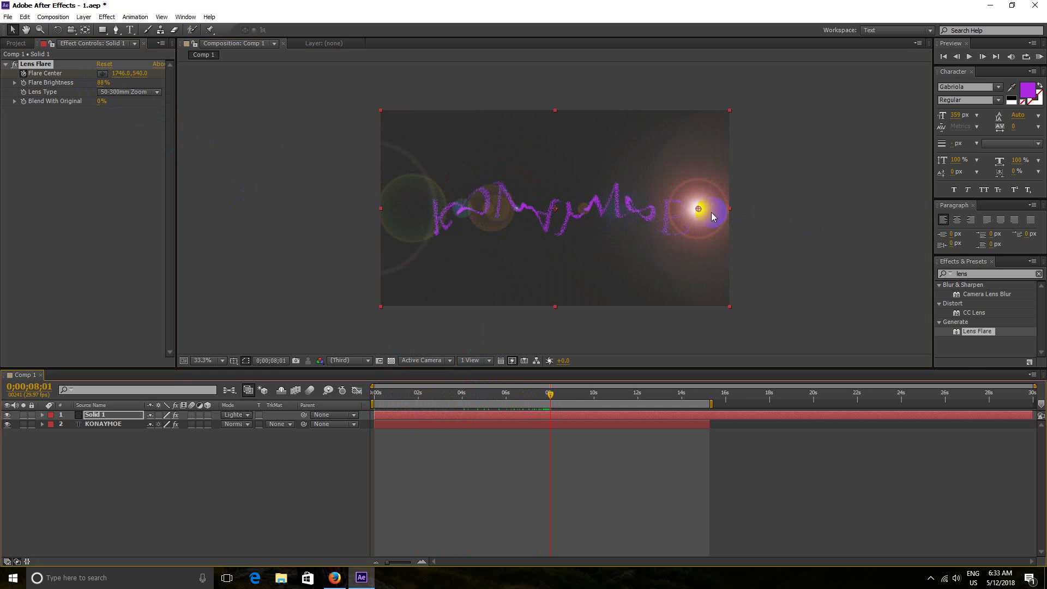
drag(699, 209, 401, 210)
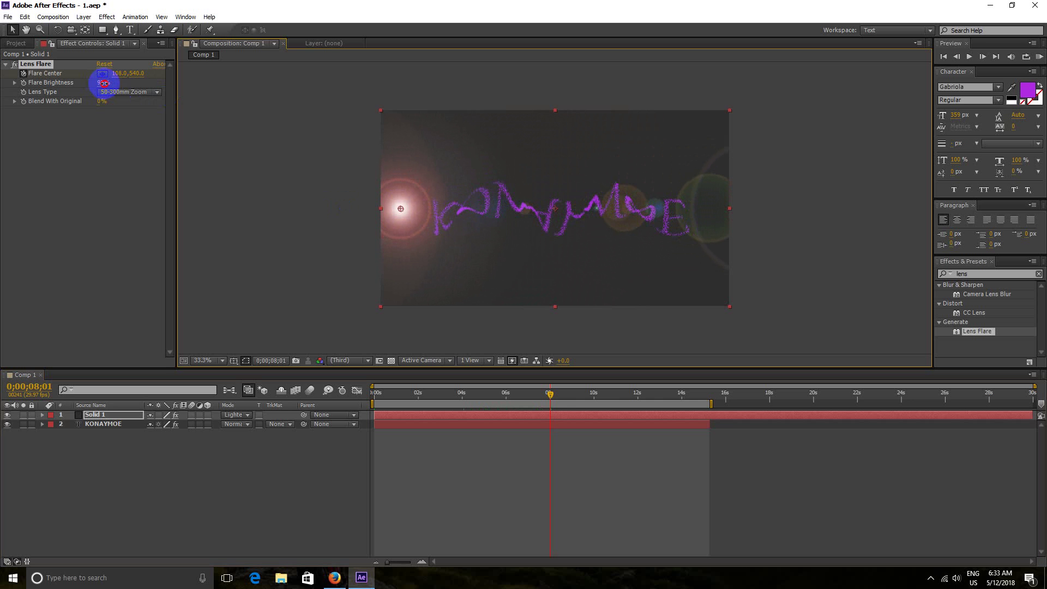
drag(549, 396, 639, 413)
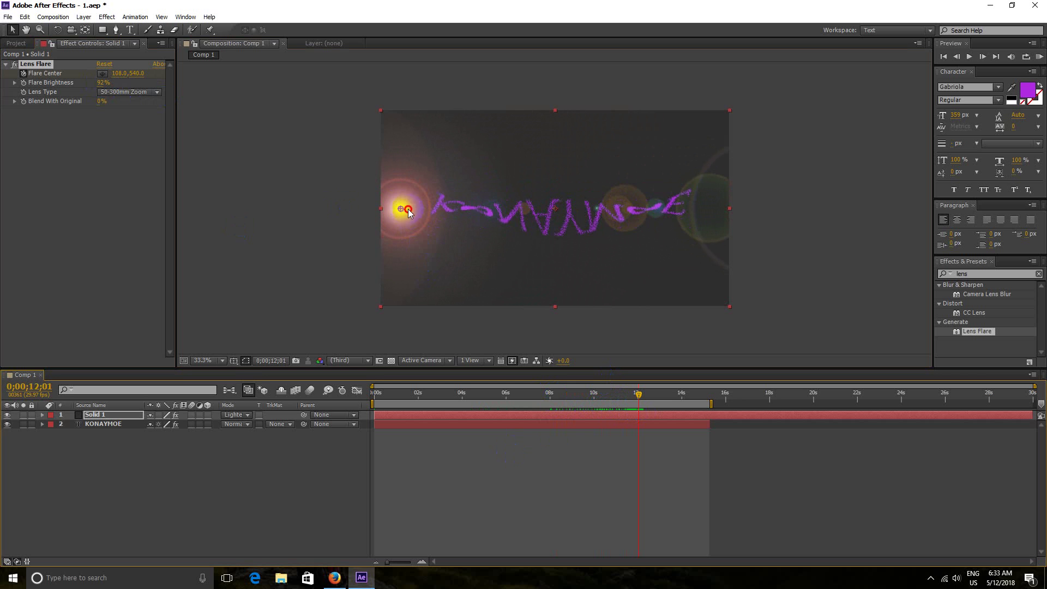
drag(408, 208, 718, 223)
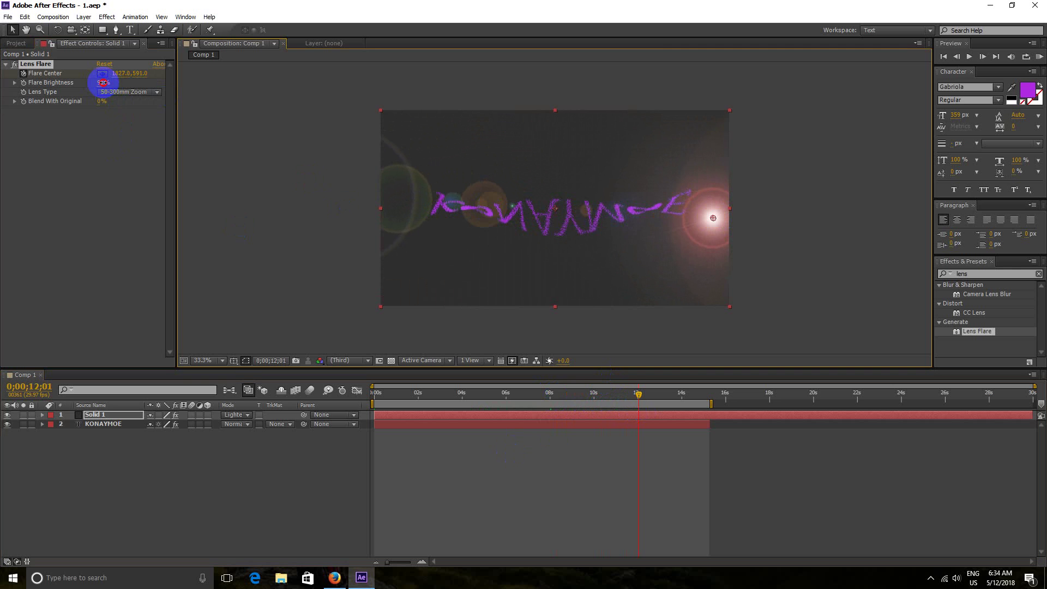
drag(103, 83, 100, 86)
click(638, 395)
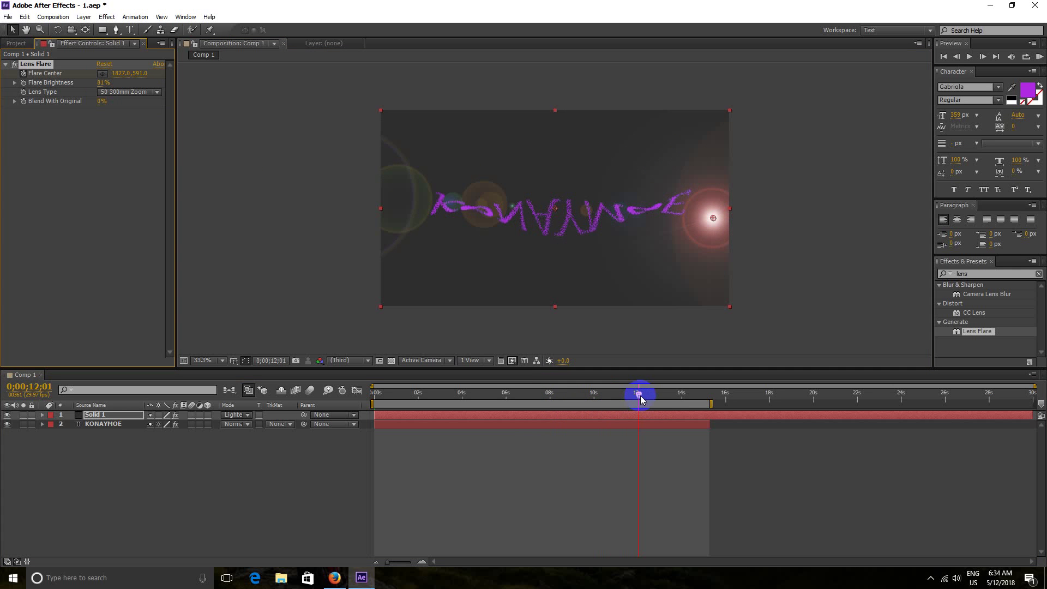
Add a Flare Center keyframe at 957.0,567.0 in the middle of the title at 0;00;14;24 and set Flare Brightness to 30%
drag(640, 396, 700, 403)
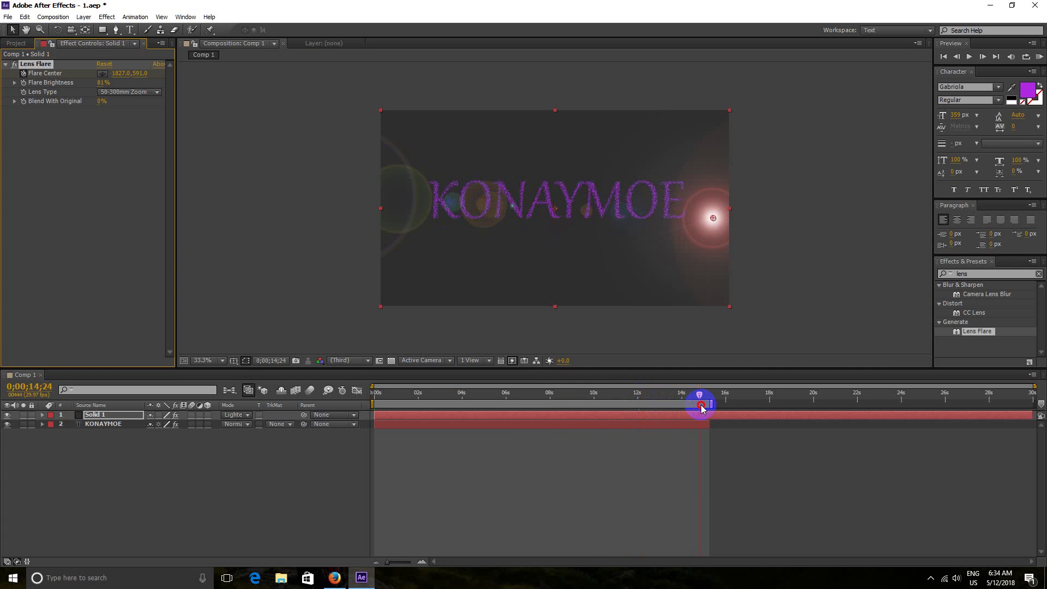
drag(713, 218, 555, 217)
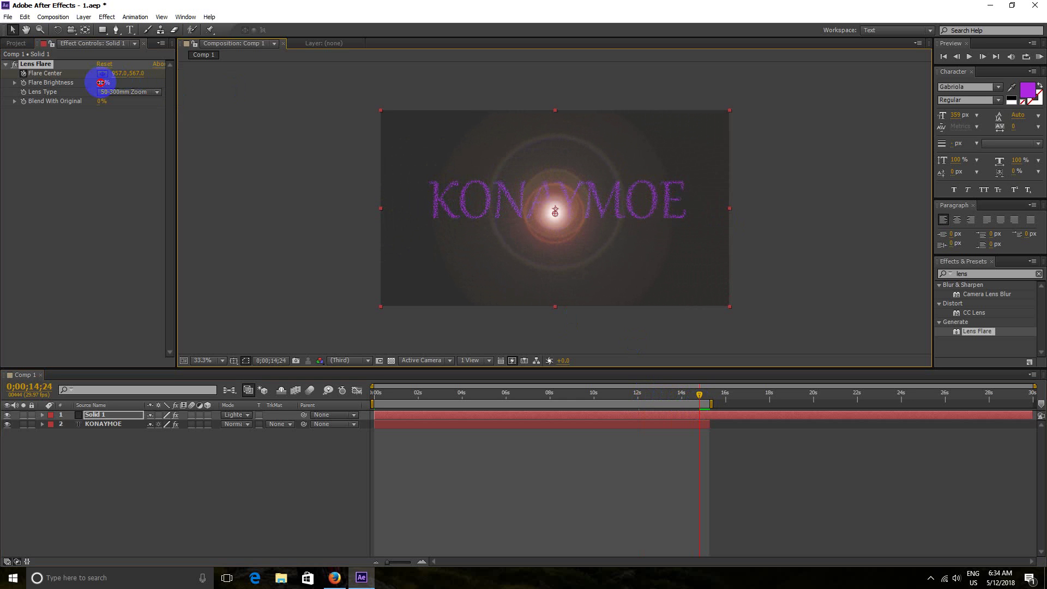
drag(100, 82, 82, 82)
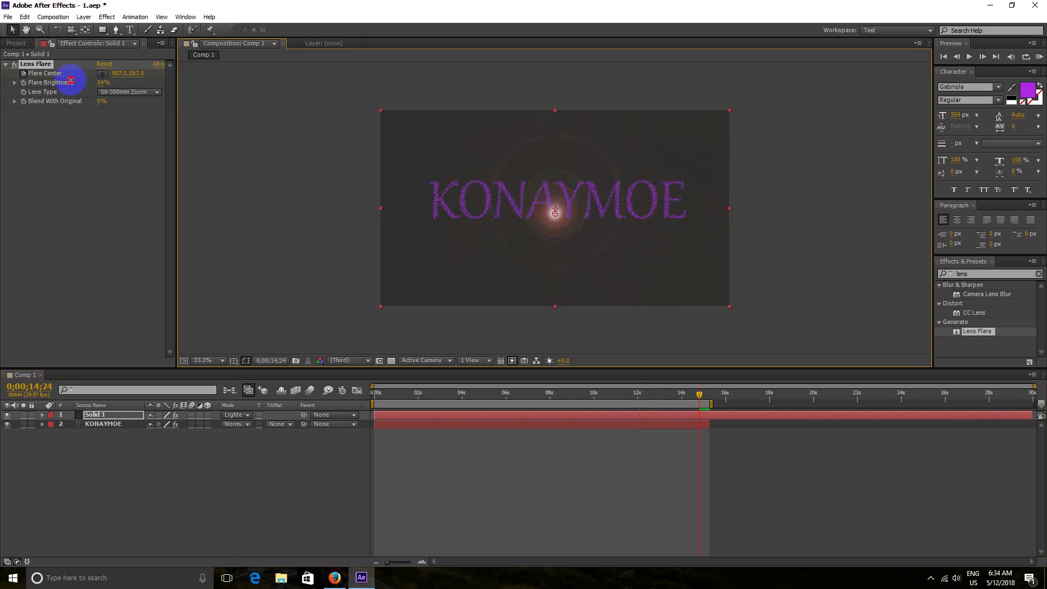
drag(70, 82, 70, 82)
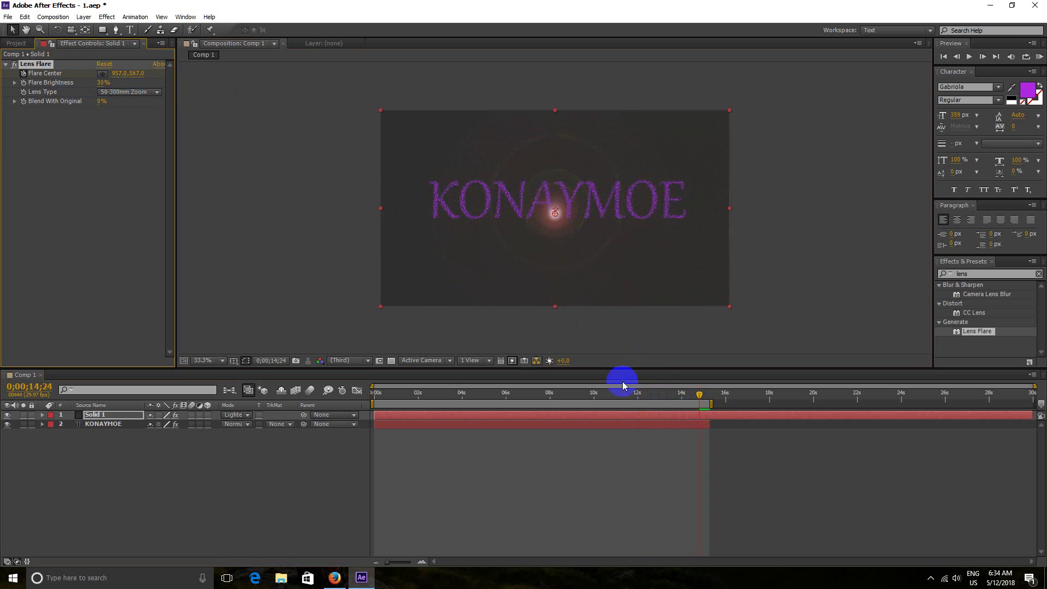
Preview the flare sweep from the start of the composition and try a Flare Brightness of 59% at 0;00;15;01
drag(701, 399, 280, 359)
key(space)
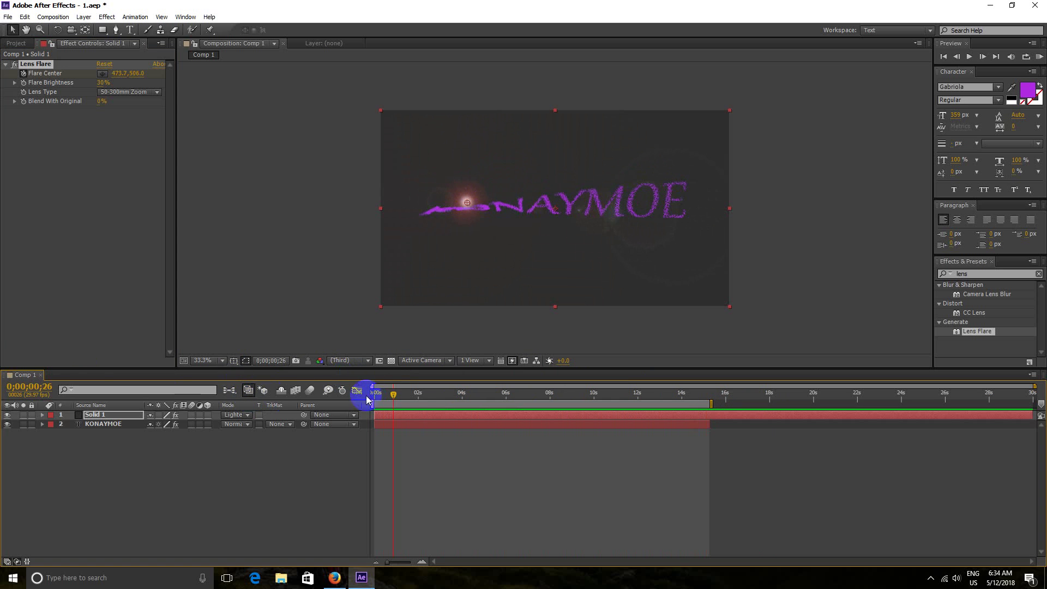
drag(376, 394, 705, 418)
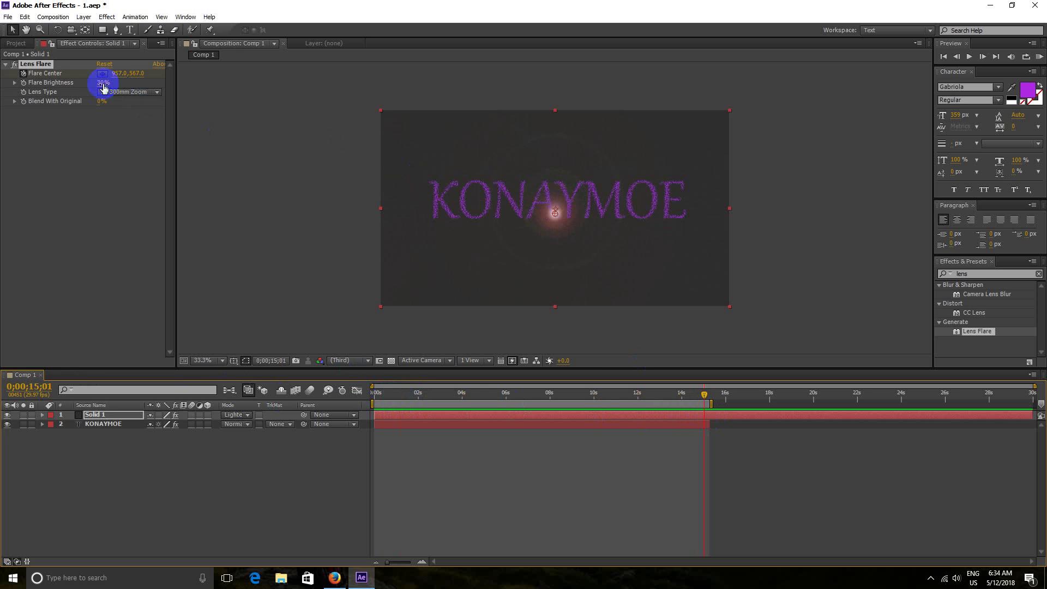
drag(103, 83, 129, 82)
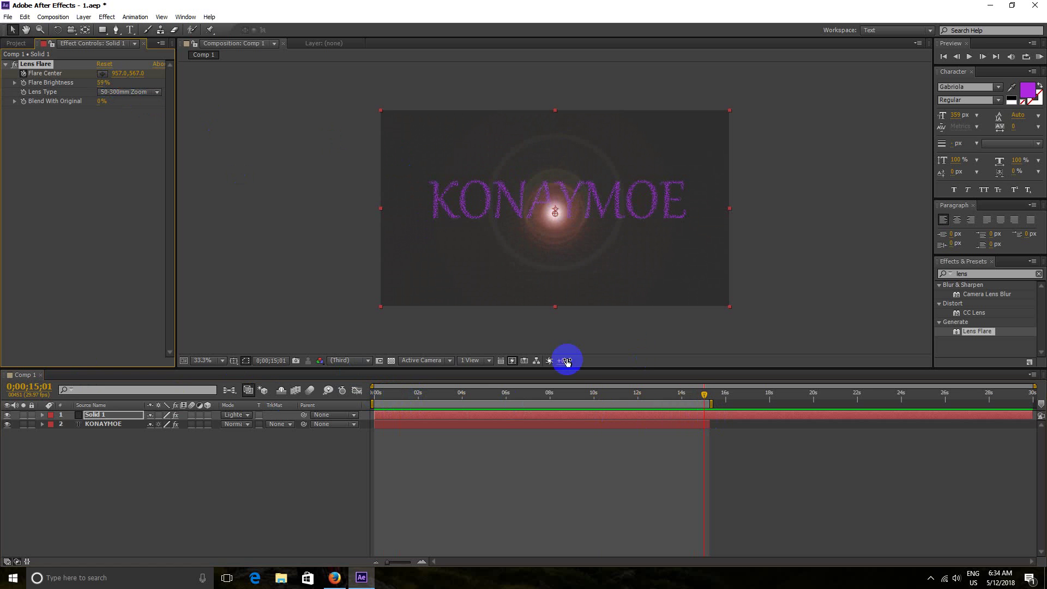
Return to the start of the composition and play through the title animation with its lens flare
click(704, 395)
drag(705, 397, 384, 404)
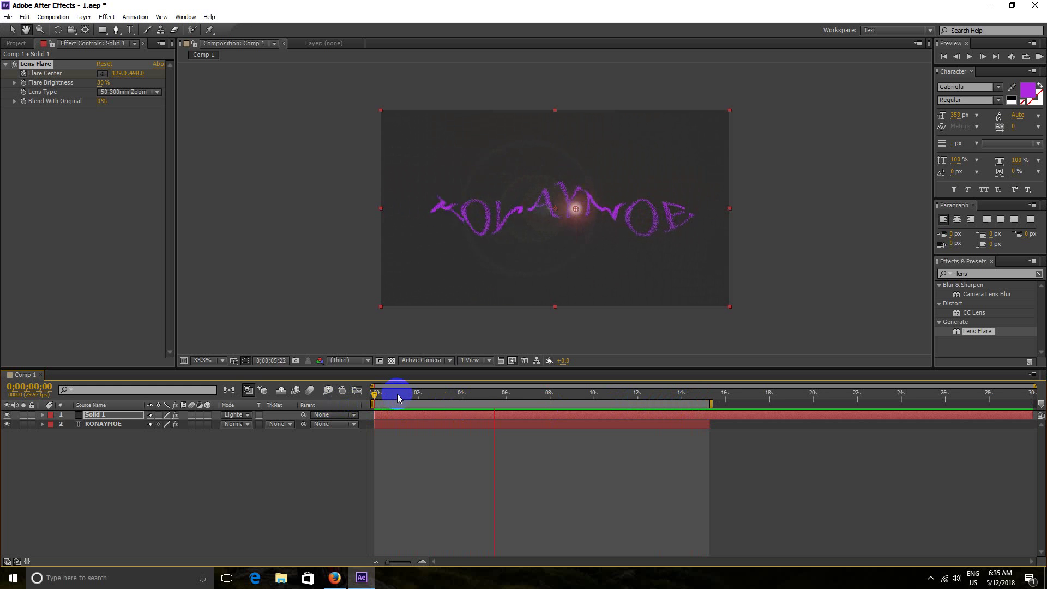
click(969, 56)
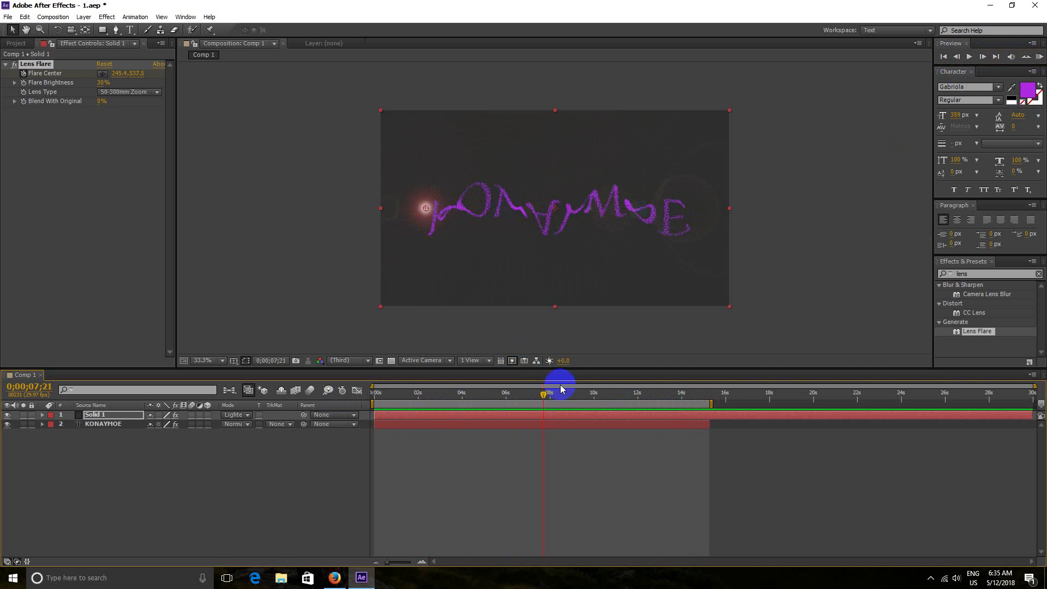
Cycle the preview's loop mode, replay the title animation from the first frame, and return to 0;00;00;00
click(1025, 57)
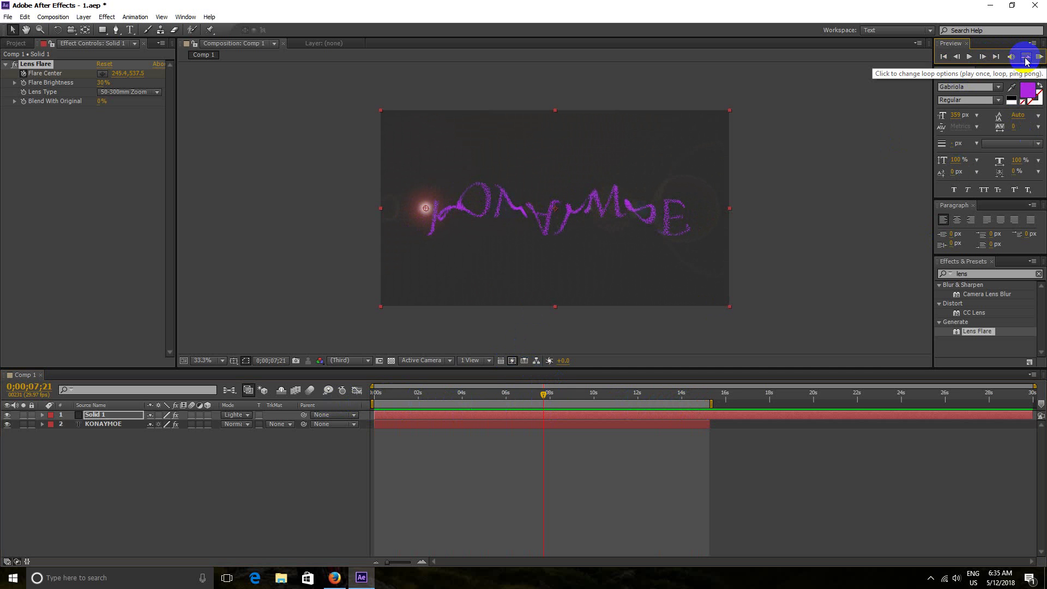
click(1025, 57)
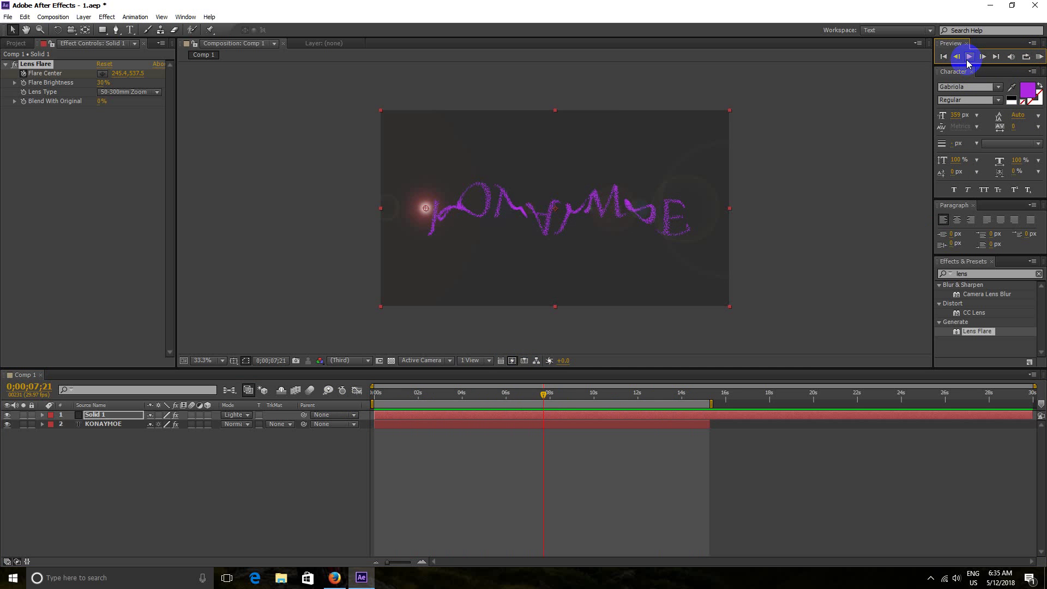
click(942, 58)
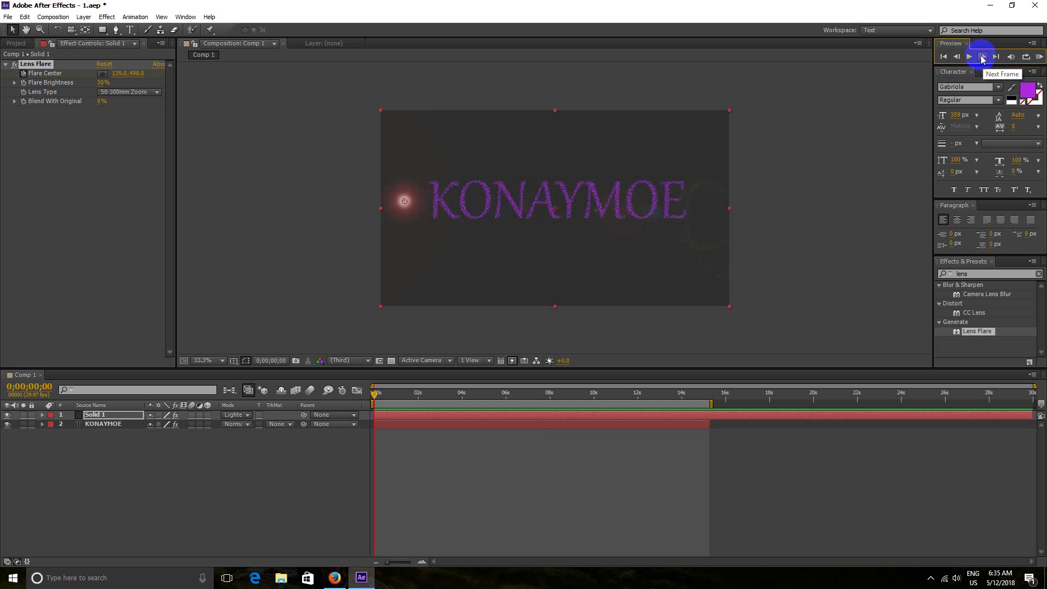
click(969, 57)
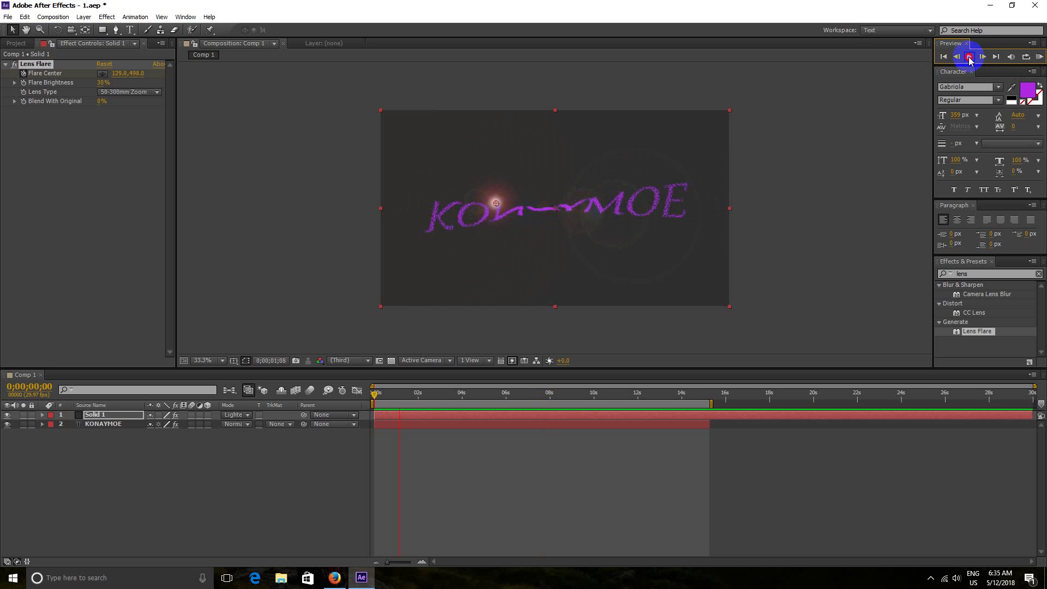
click(404, 396)
drag(404, 396, 355, 392)
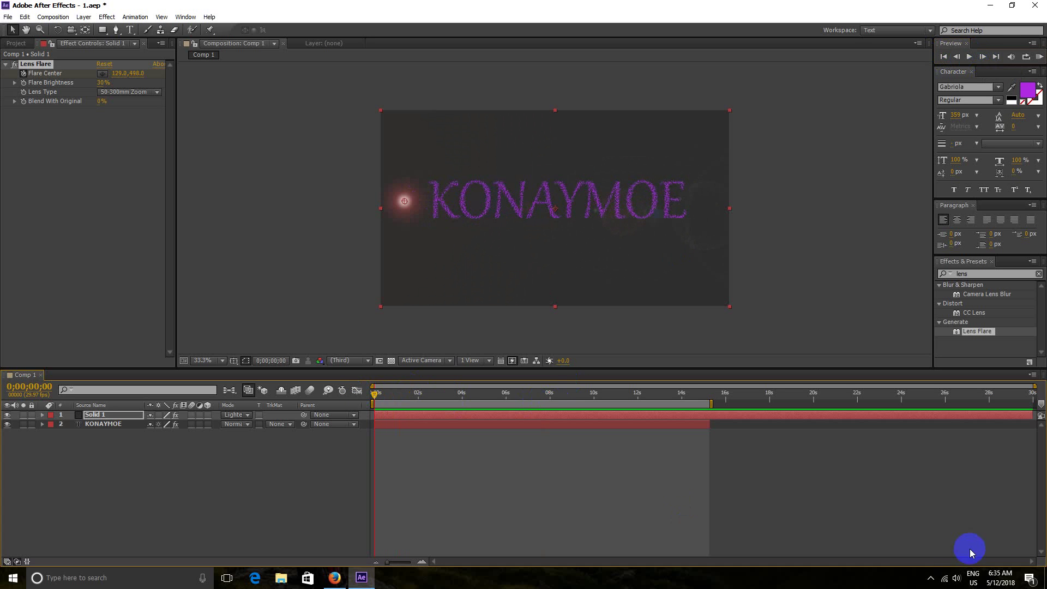
click(928, 578)
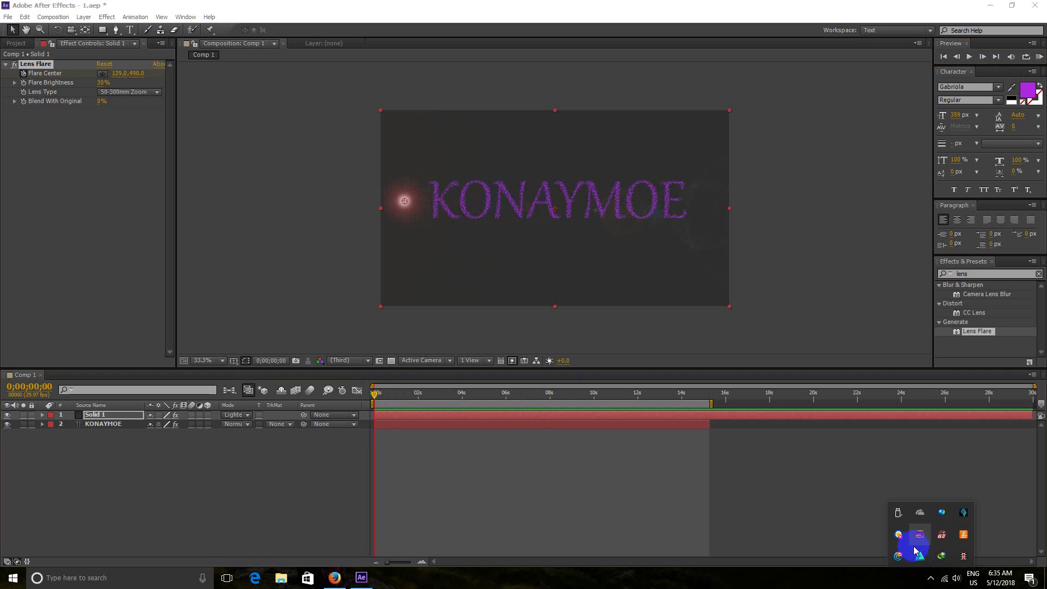